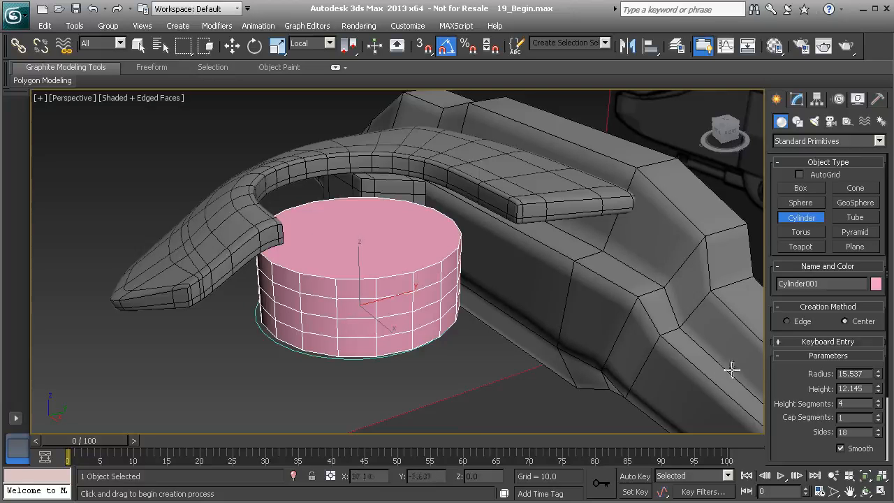
Step: Draw a trial cylinder with radius about 10.3 and height about 7.4 over the top-view reference image, and delete it
middle_click_drag(485, 389, 454, 340)
scroll(455, 335, "down", 5)
left_click_drag(453, 373, 449, 348)
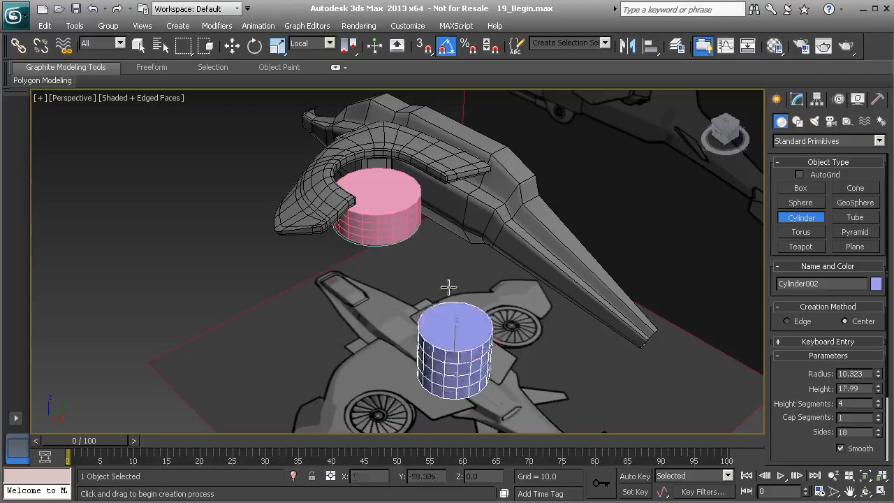
left_click(458, 322)
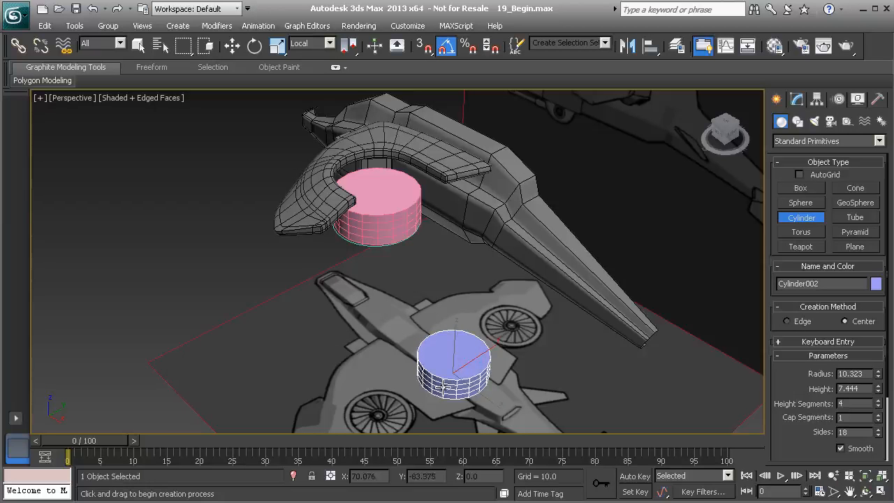
key("Delete")
right_click(405, 291)
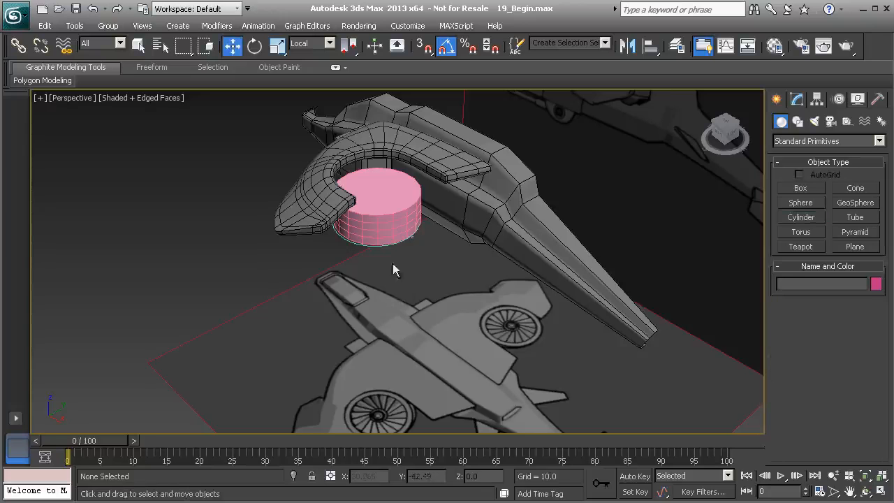
Step: Select the pink cylinder and, in the Top view, move it along X and Y to align with the wing's circular opening
mouse_move(363, 230)
middle_mouse_down()
mouse_move(354, 249)
mouse_move(367, 241)
middle_mouse_up()
left_click(354, 245)
key("t")
key("z")
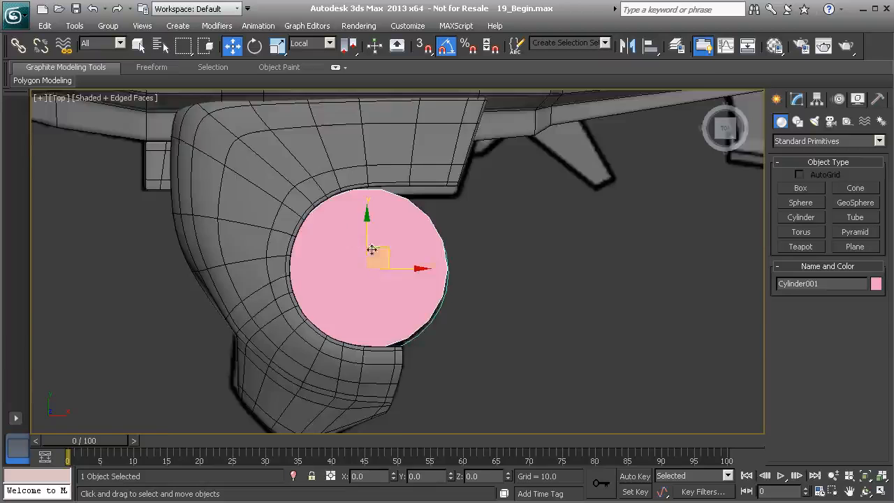
left_click_drag(379, 268, 393, 268)
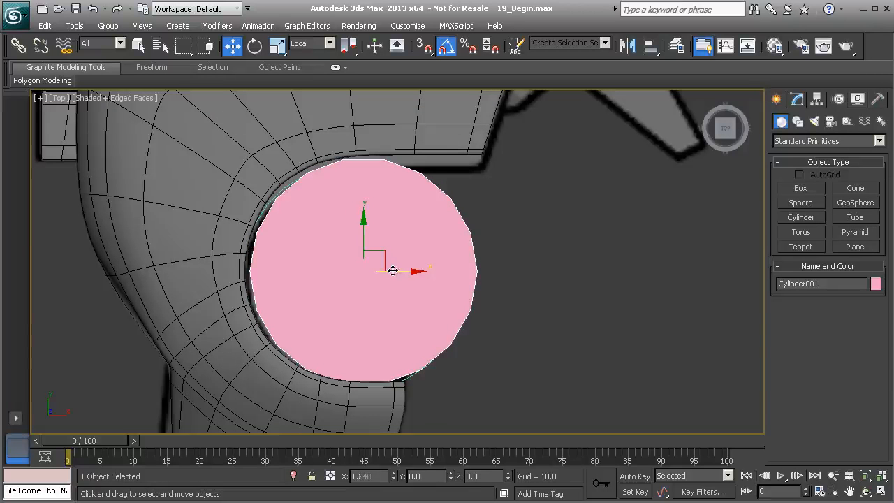
left_click_drag(369, 236, 366, 231)
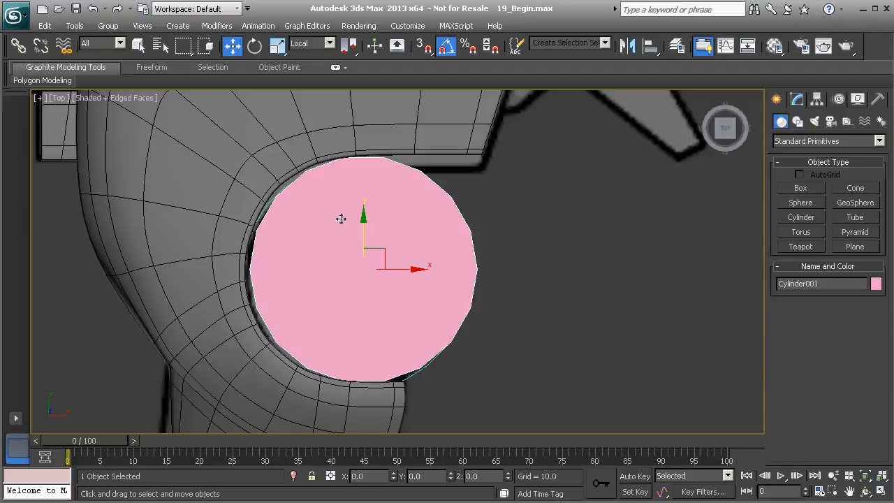
Step: Set the cylinder's radius to 15 and nudge it to recentre it in the wing's opening
left_click(796, 100)
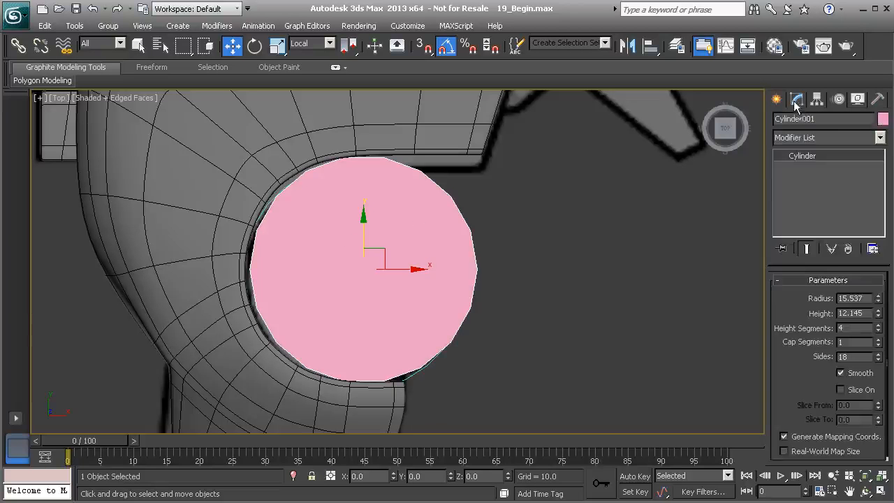
left_click_drag(869, 303, 838, 299)
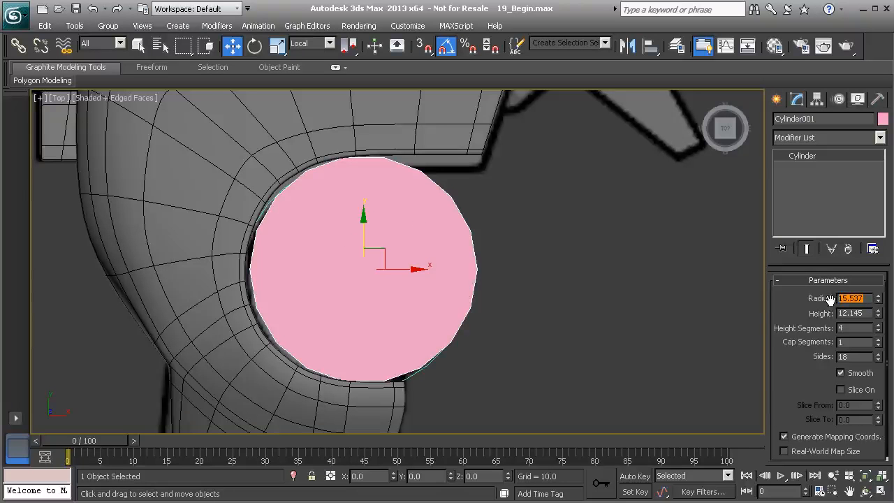
type("15")
key("Return")
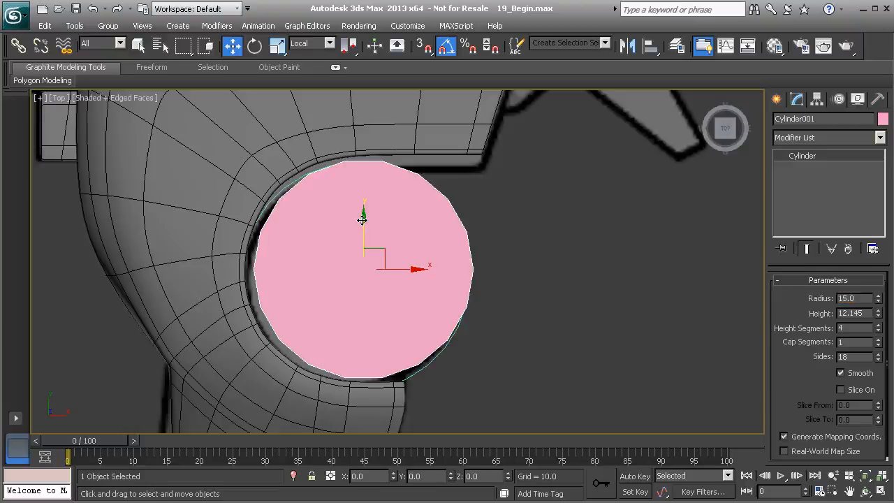
left_click_drag(398, 269, 396, 269)
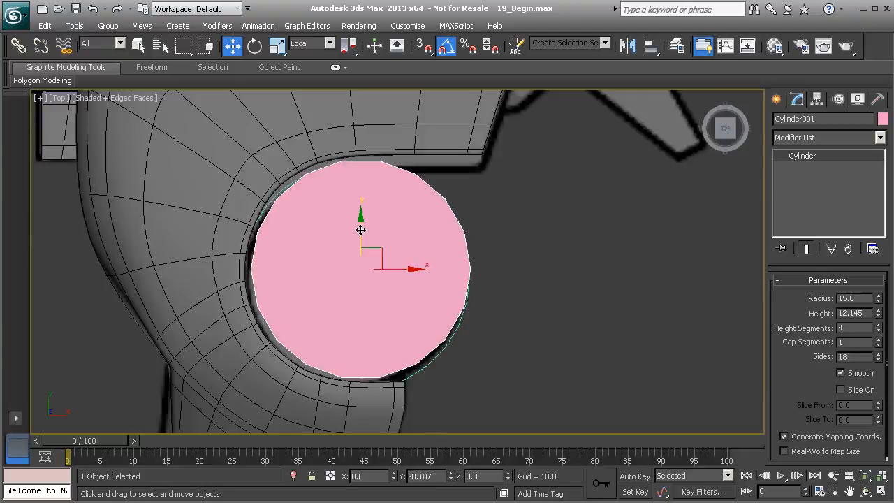
Step: Refine the cylinder's radius to 15.25
double_click(848, 298)
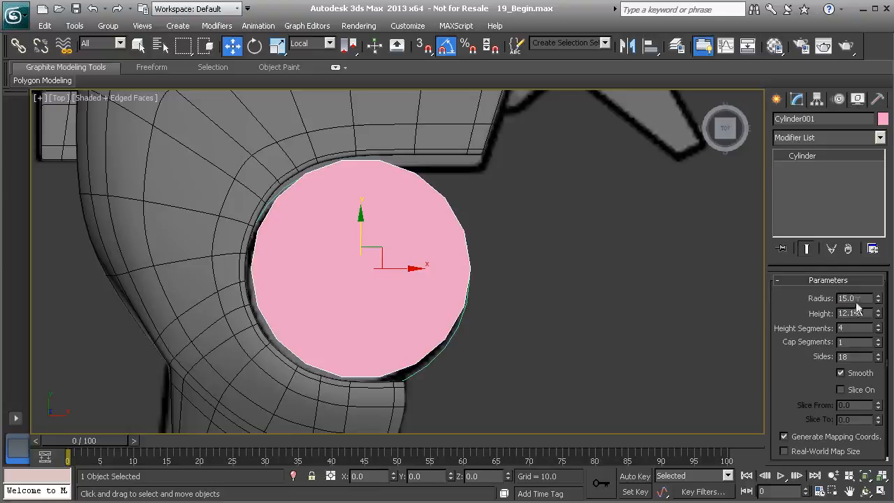
type("15.5")
type("25")
key("Return")
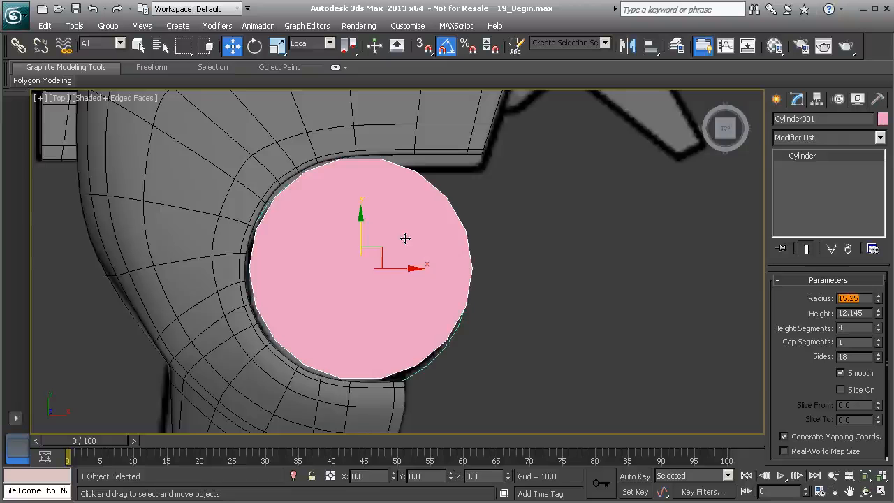
Step: Convert the cylinder to an Editable Poly
type("p")
right_click(384, 233)
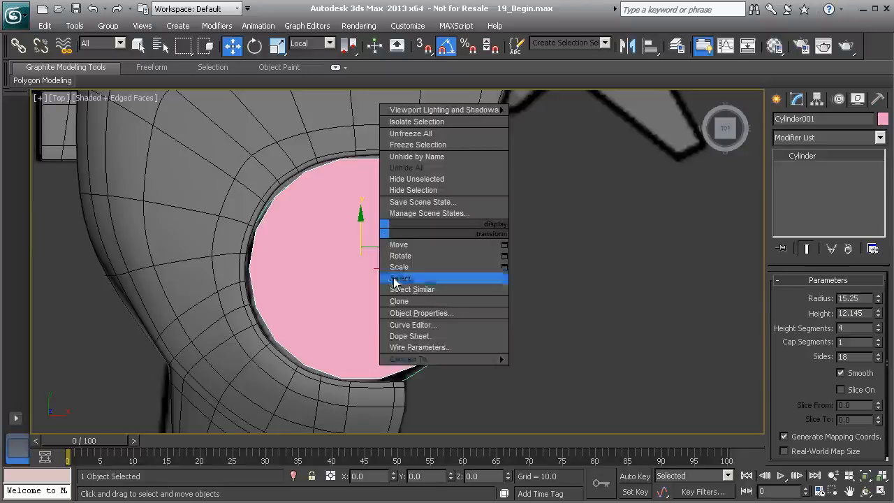
mouse_move(489, 358)
left_click(542, 372)
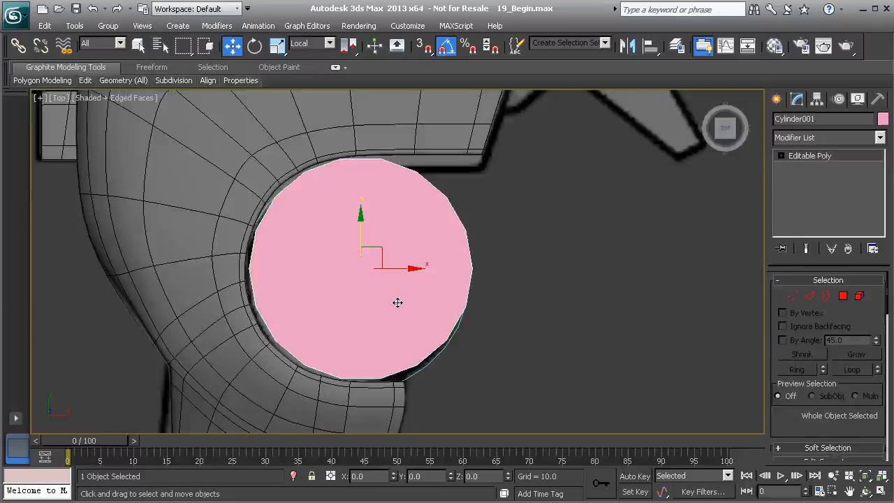
Step: Raise the cylinder along Z in the Perspective view so it sits within the wing's circular opening
key("p")
middle_click_drag(435, 314, 370, 255, "alt")
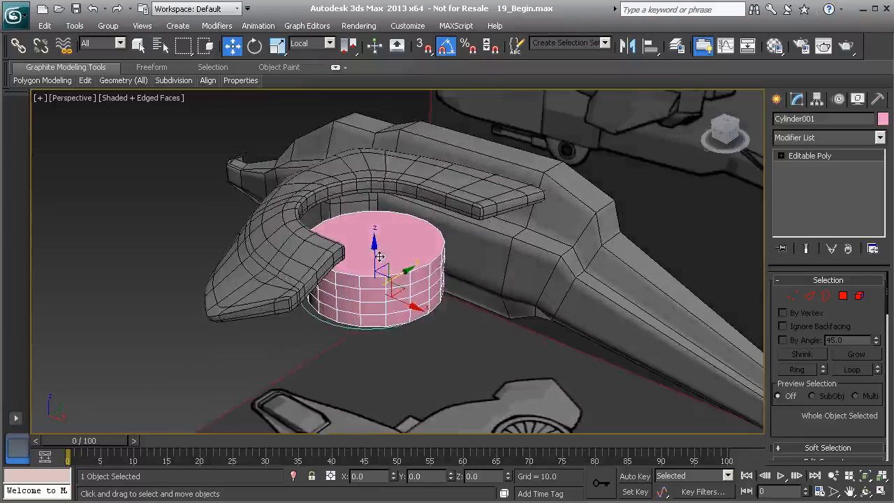
left_click_drag(371, 251, 367, 215)
Step: Select the upper horizontal edge loop around the cylinder's side and examine where it crosses the vertical edges
middle_click_drag(367, 216, 349, 286)
scroll(370, 307, "up", 3)
scroll(356, 300, "up", 2)
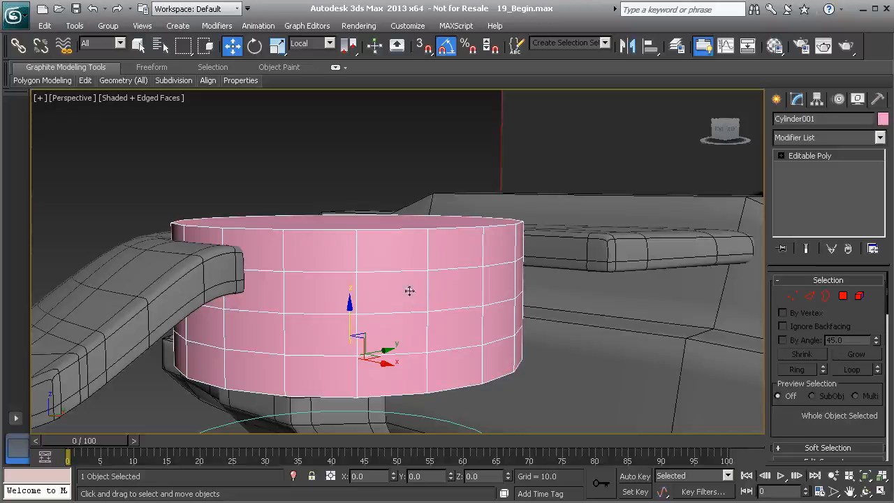
middle_click_drag(331, 300, 352, 280, "alt")
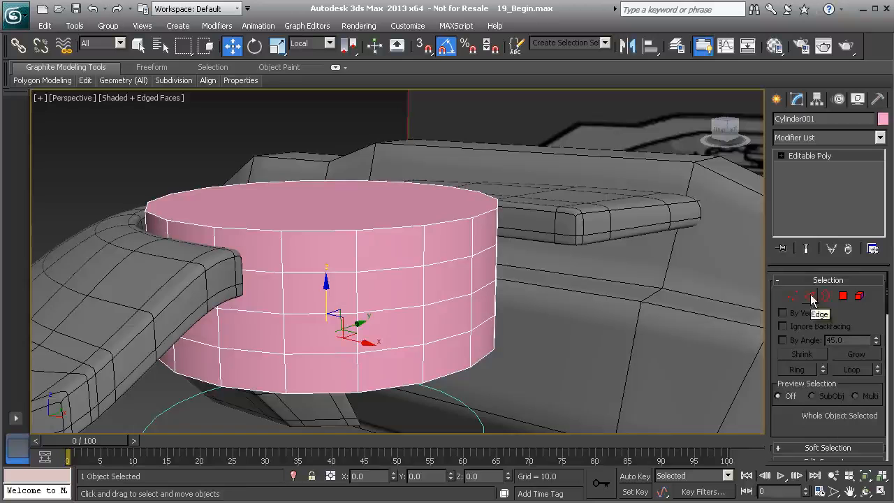
left_click(810, 296)
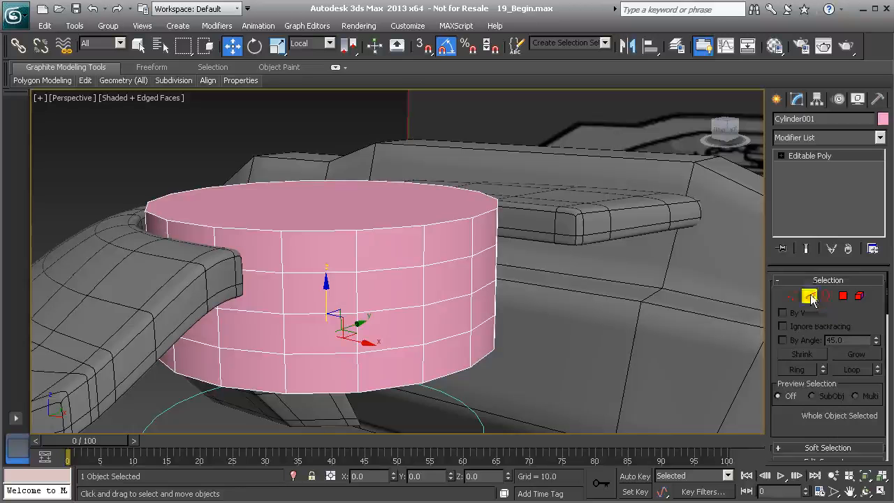
double_click(335, 272)
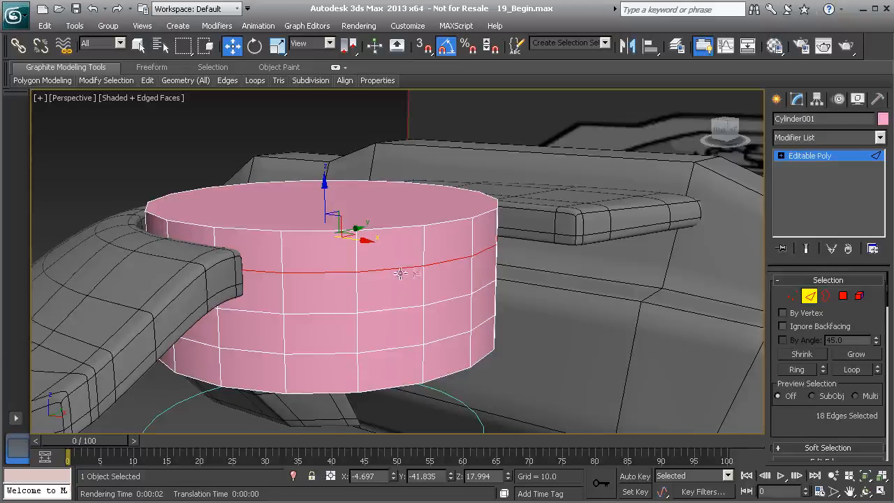
middle_click_drag(452, 263, 339, 257, "alt")
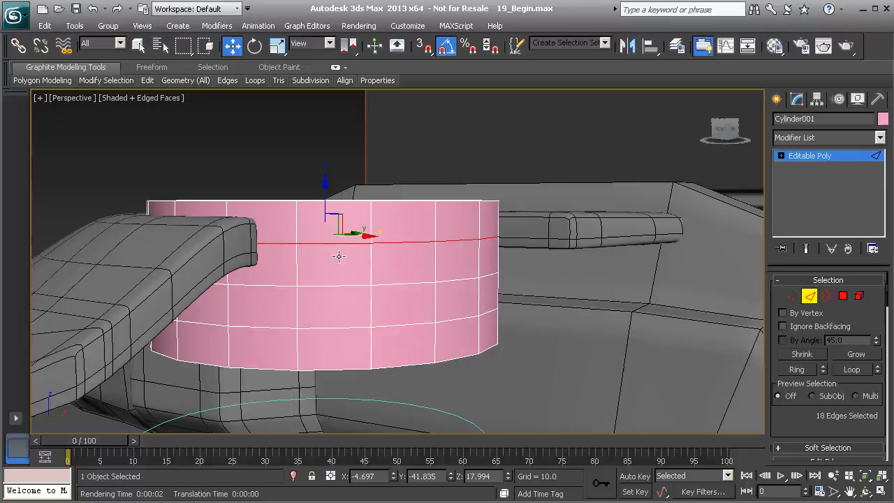
scroll(361, 259, "up", 3)
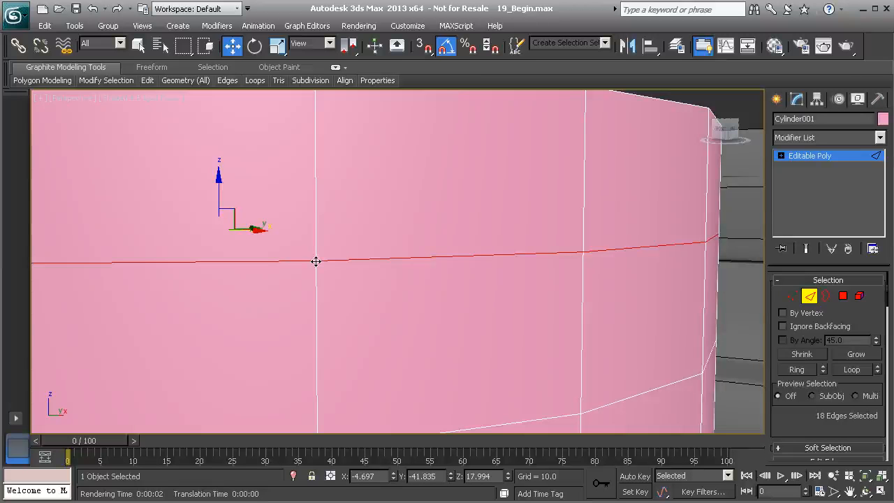
scroll(313, 259, "down", 5)
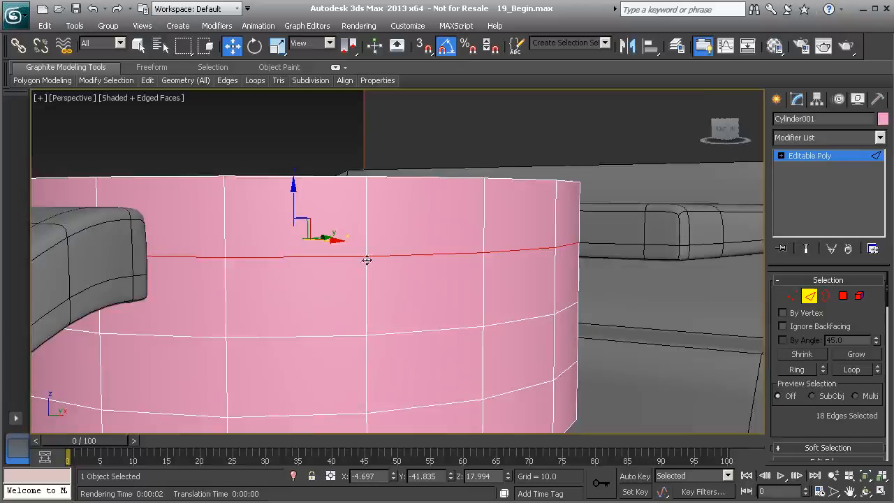
scroll(363, 258, "up", 4)
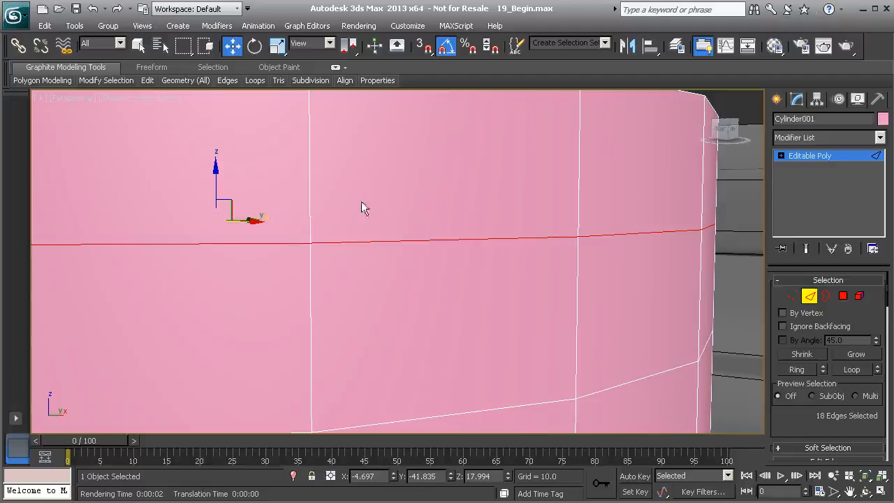
scroll(423, 242, "down", 5)
mouse_move(409, 256)
middle_mouse_down("alt")
mouse_move(294, 296)
mouse_move(514, 309)
mouse_move(439, 257)
mouse_move(385, 242)
mouse_move(402, 262)
middle_mouse_up("alt")
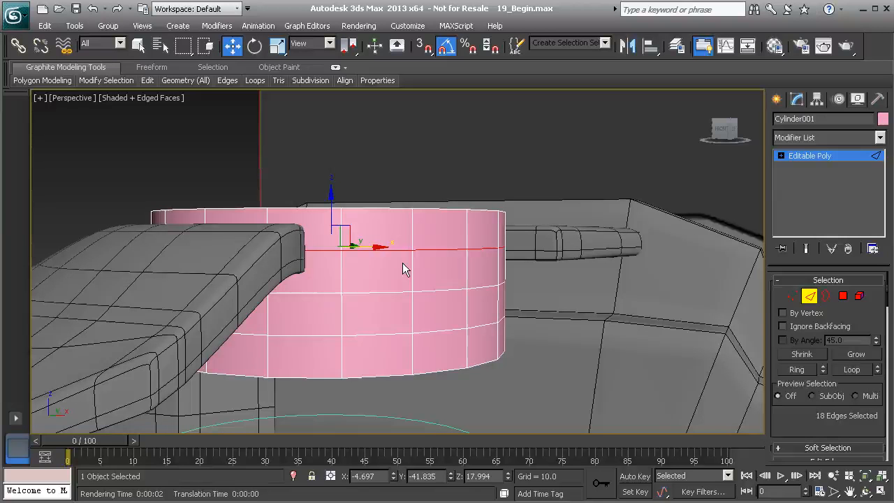
Step: Try deleting the selected upper edge loop from the cylinder, and undo the deletion
key("Delete")
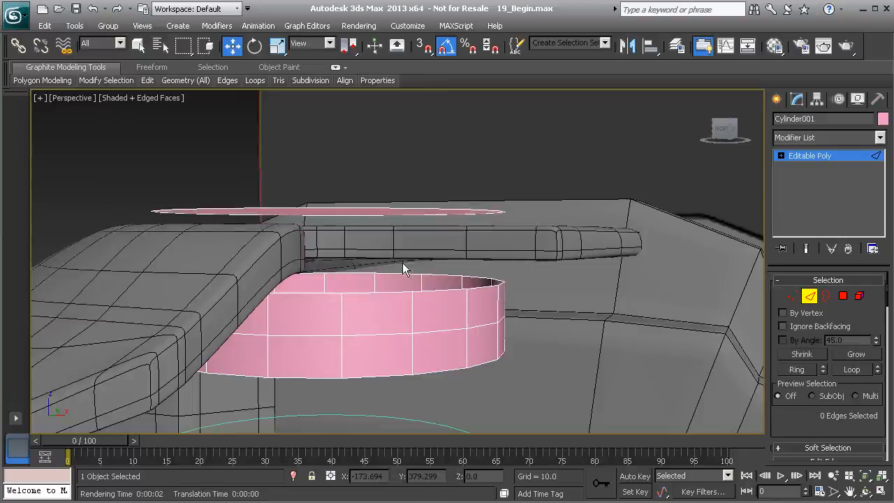
key("alt+space")
mouse_move(427, 264)
middle_mouse_down("alt")
mouse_move(441, 269)
mouse_move(434, 272)
mouse_move(444, 266)
middle_mouse_up("alt")
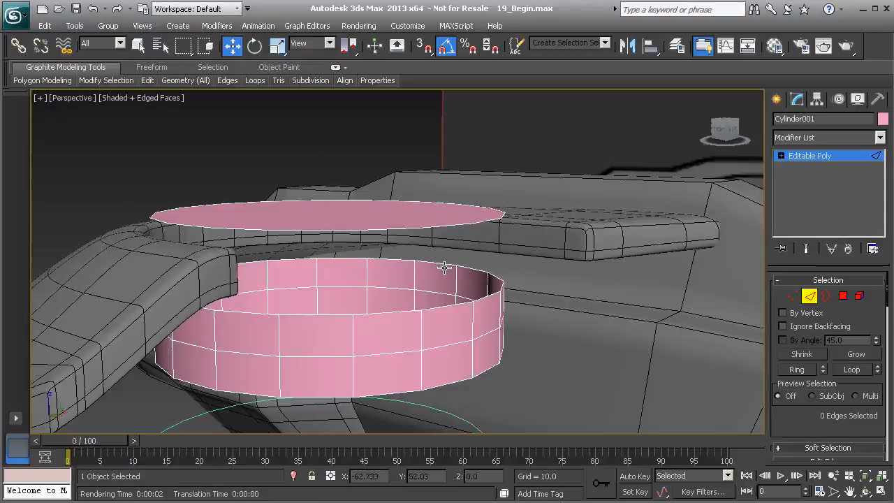
double_click(442, 273)
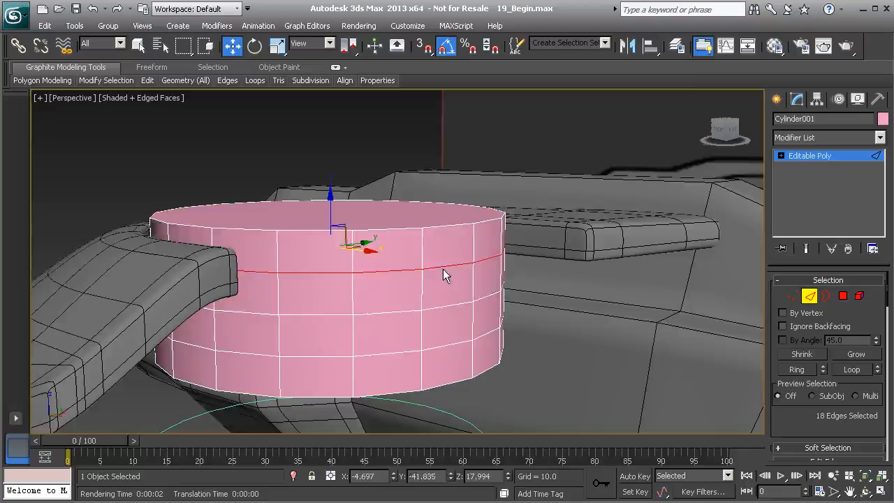
Step: Try removing the upper edge loop without its vertices, inspect the vertical edges for leftover vertices, and undo the removal
middle_click_drag(367, 273, 372, 269, "alt")
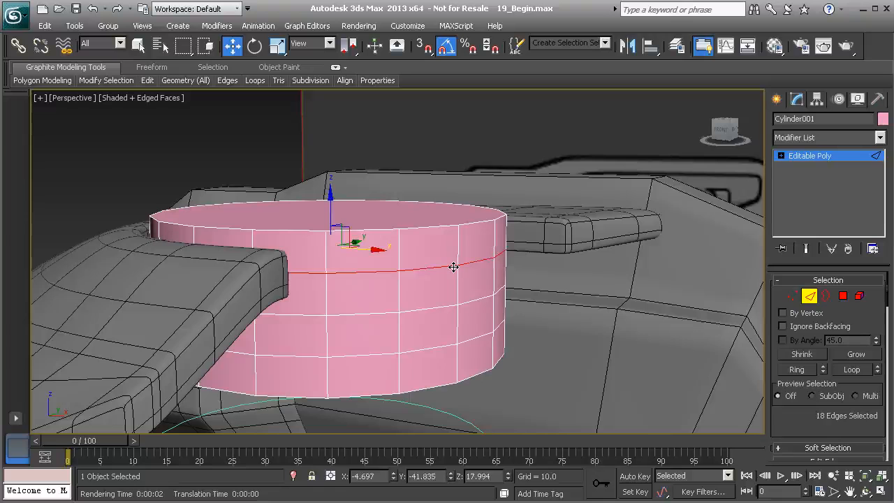
key("ctrl+d")
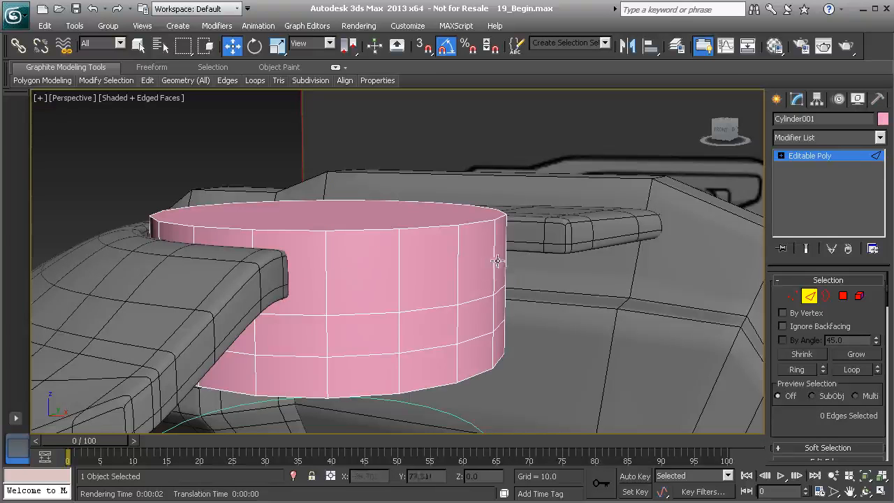
left_click(793, 299)
middle_click_drag(385, 279, 417, 279, "alt")
scroll(405, 279, "up", 4)
scroll(411, 280, "up", 2)
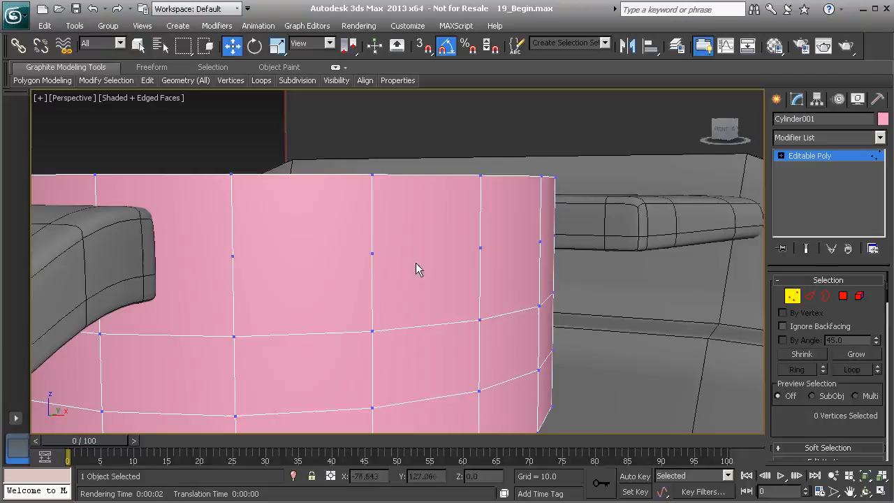
key("ctrl+z")
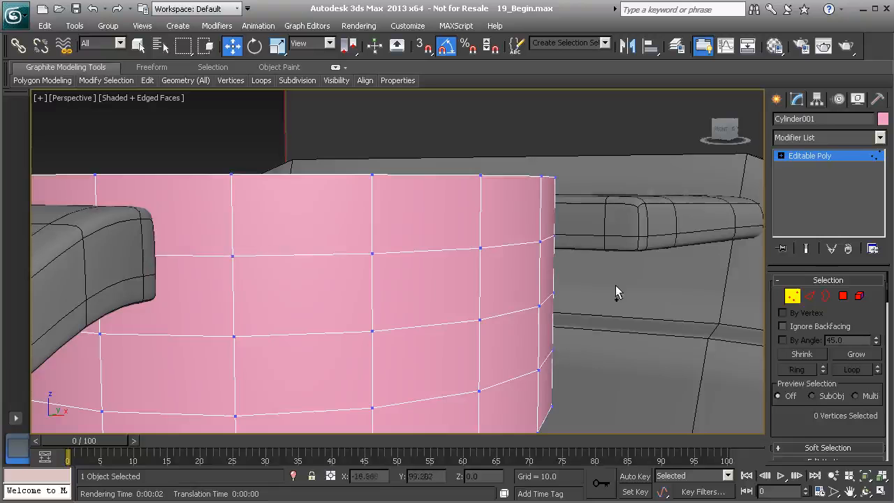
Step: Remove the cylinder's upper edge loop together with its vertices, and check the vertical edges at vertex level
left_click(809, 297)
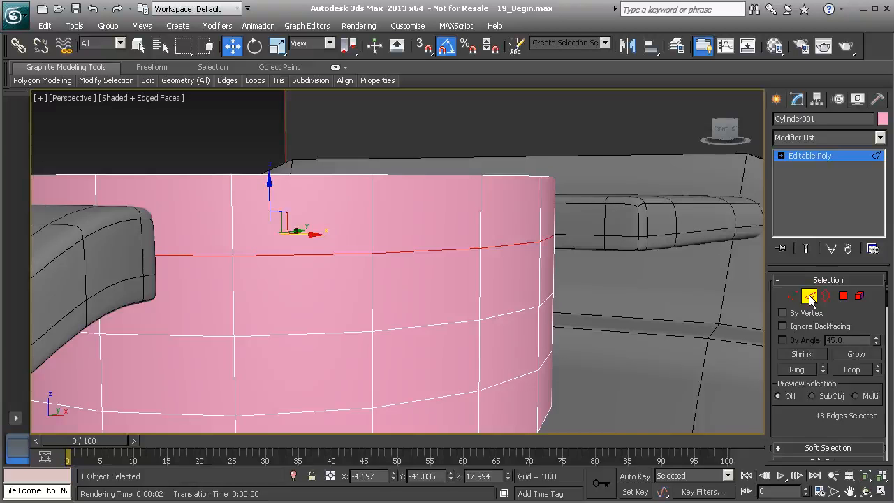
key("ctrl+d")
left_click(791, 296)
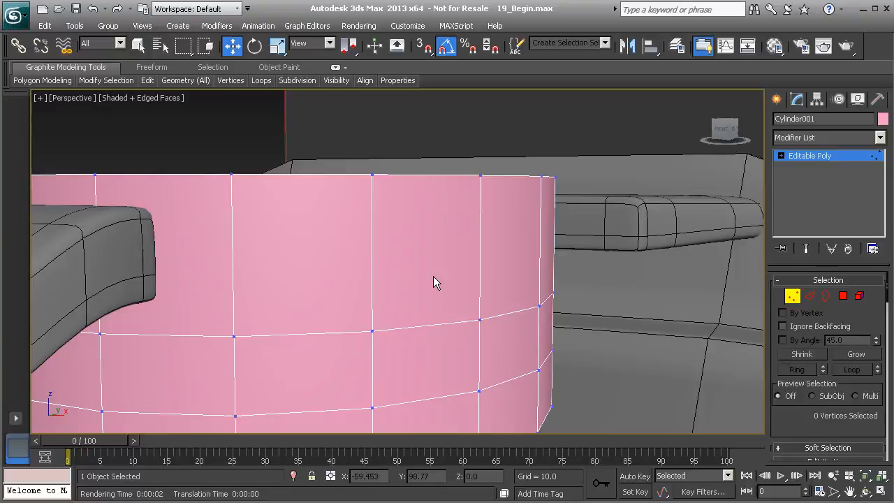
middle_click_drag(423, 270, 416, 240, "alt")
scroll(416, 240, "down", 4)
middle_click_drag(408, 250, 416, 242)
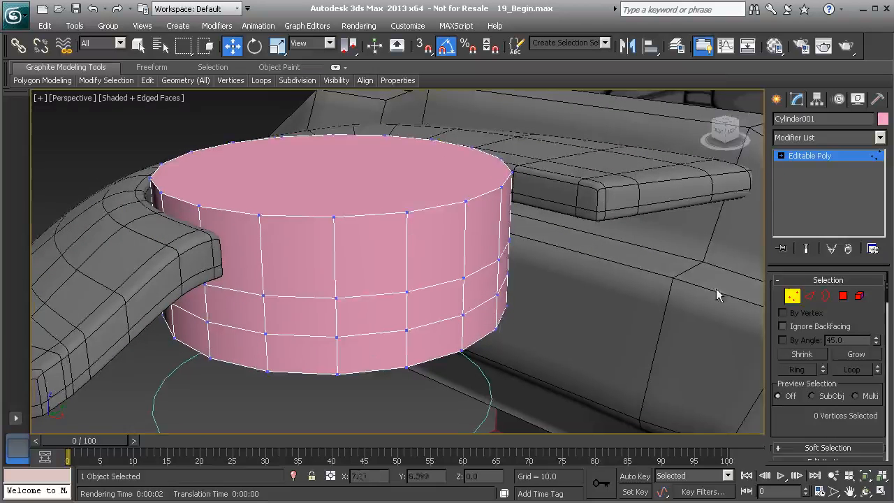
left_click(809, 296)
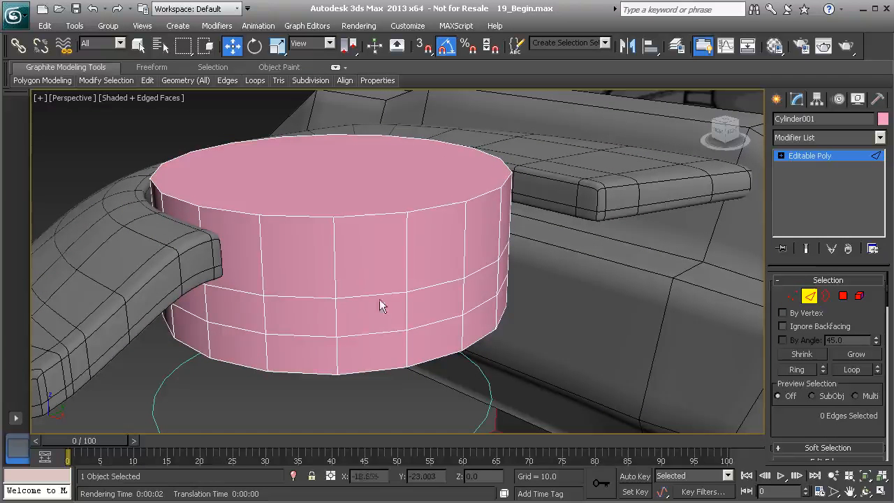
Step: Remove the two remaining horizontal edge loops from the cylinder's side, leaving only its vertical edges
double_click(374, 331)
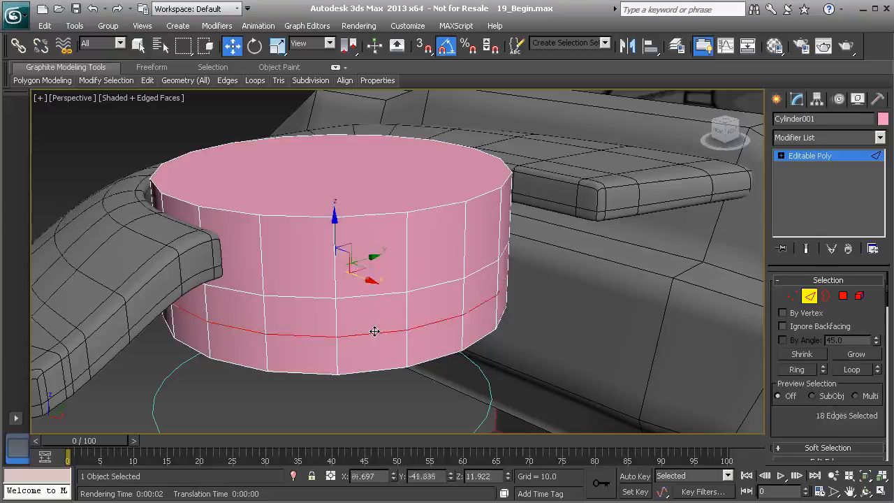
key("BackSpace")
double_click(380, 296)
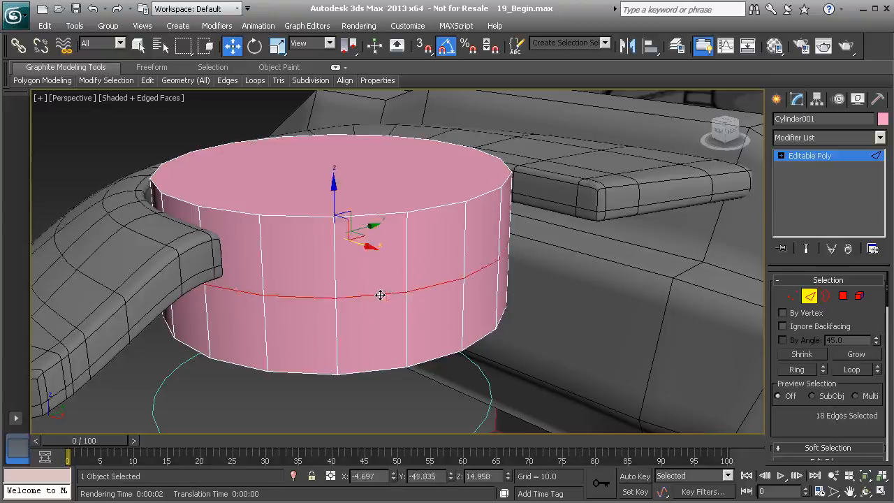
key("BackSpace")
middle_click_drag(375, 250, 315, 256, "alt")
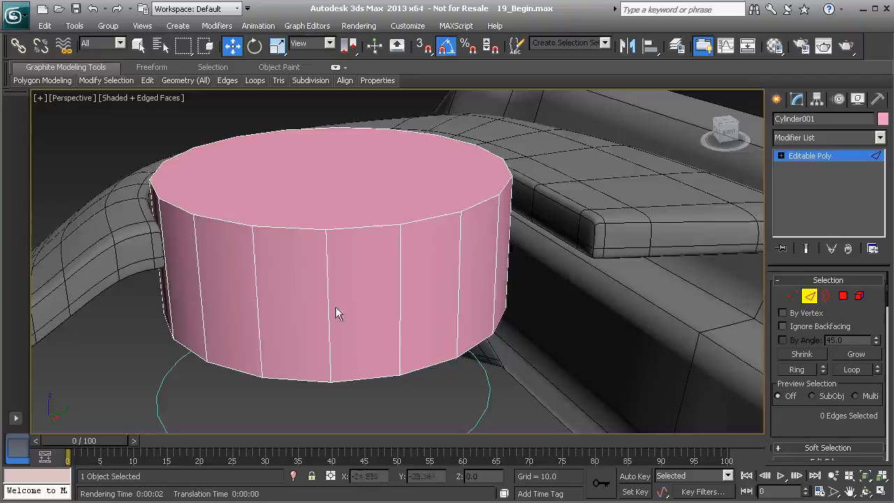
Step: Inset the cylinder's top and bottom cap polygons together to form a rim on both ends
middle_click_drag(263, 275, 350, 199, "alt")
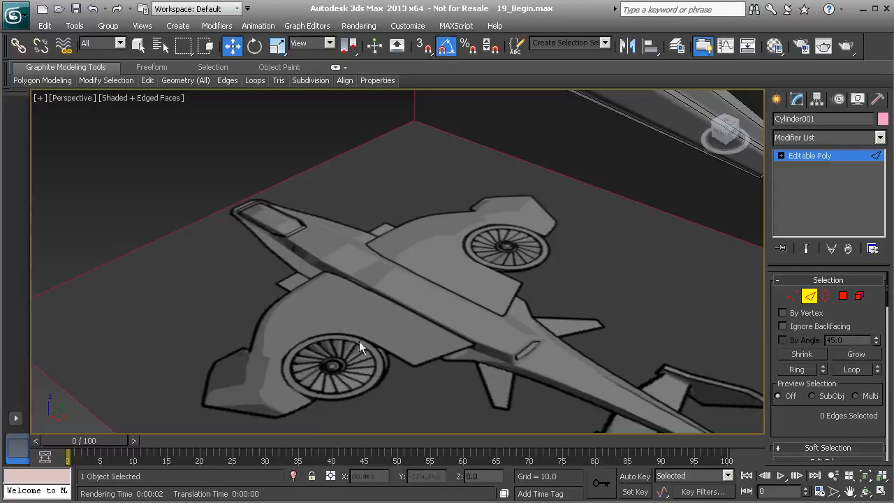
middle_click_drag(369, 150, 358, 332)
mouse_move(341, 270)
middle_mouse_down("alt")
mouse_move(352, 302)
mouse_move(324, 261)
mouse_move(335, 284)
mouse_move(343, 186)
mouse_move(331, 259)
middle_mouse_up("alt")
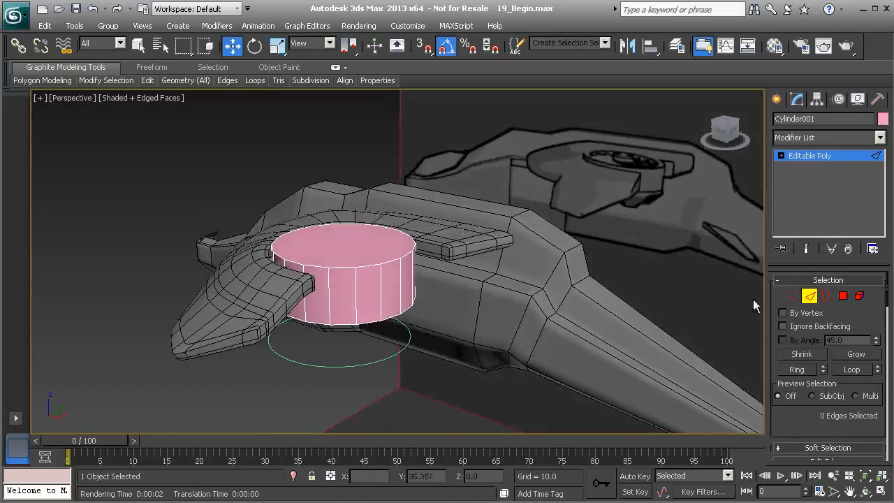
left_click(843, 297)
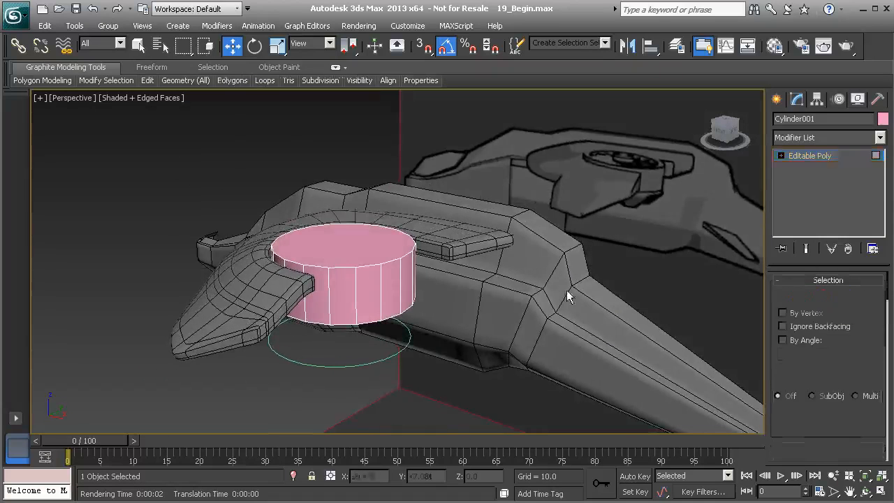
left_click(341, 245)
middle_click_drag(340, 245, 342, 293, "alt")
left_click(351, 268, "ctrl")
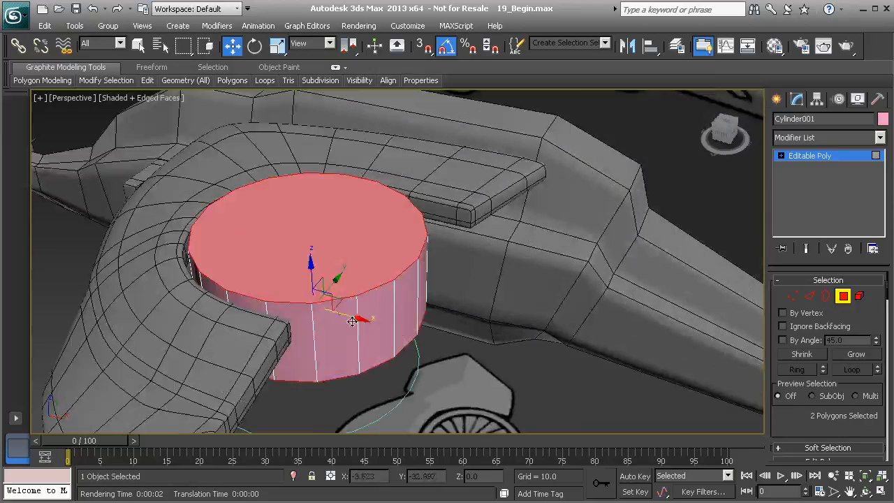
scroll(803, 363, "down", 4)
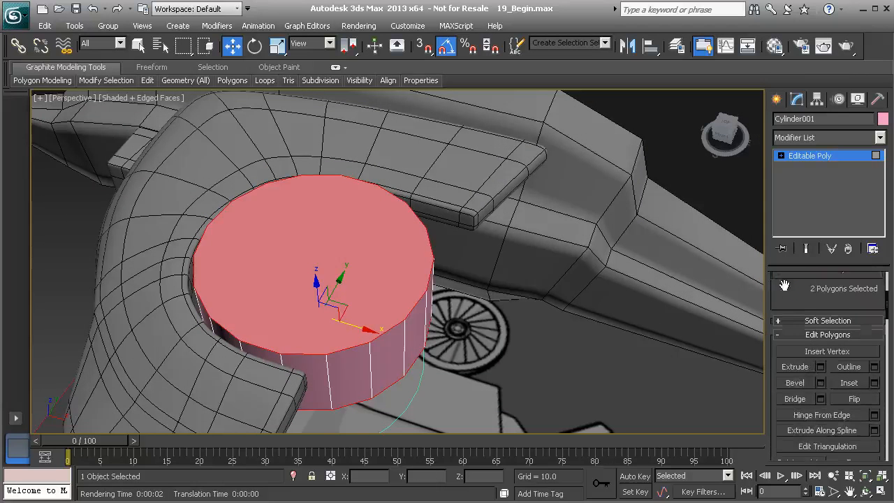
left_click(874, 379)
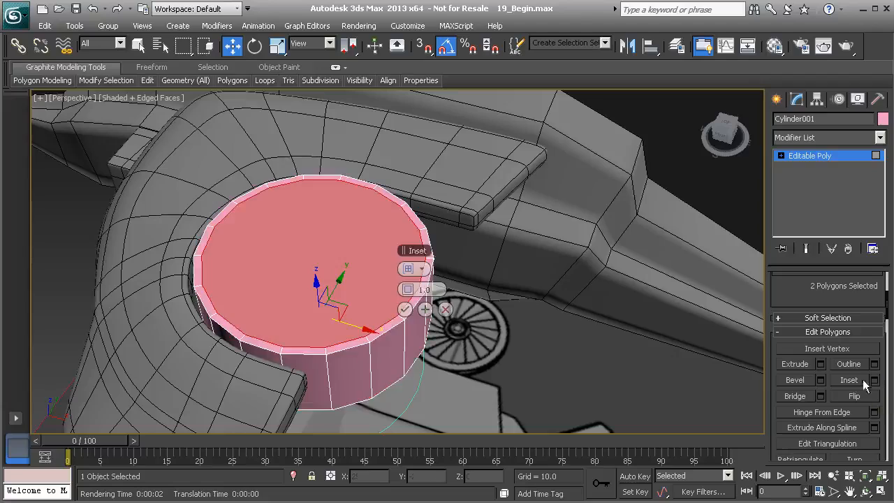
mouse_move(388, 325)
middle_mouse_down("alt")
mouse_move(352, 323)
mouse_move(339, 202)
mouse_move(393, 244)
mouse_move(373, 319)
middle_mouse_up("alt")
left_click_drag(412, 289, 416, 290)
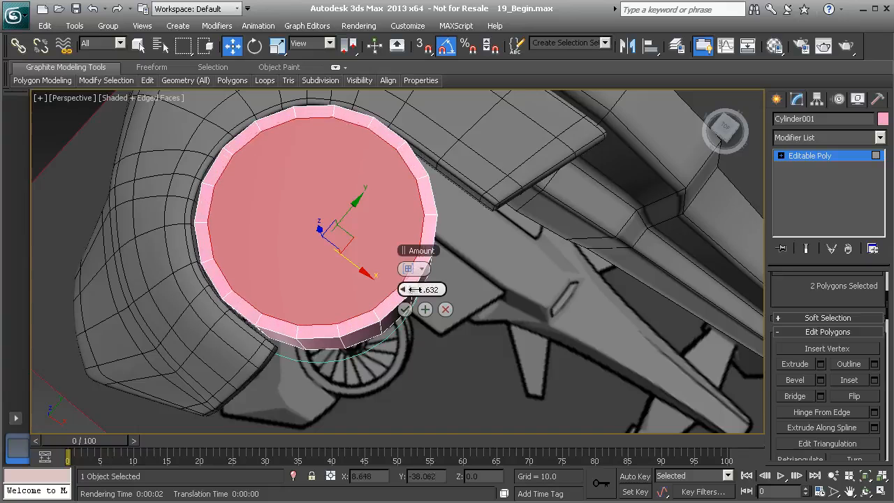
Step: Set the inset amount of both caps to 2.0 and apply it
double_click(422, 289)
type("1.5")
key("Return")
left_click_drag(434, 289, 400, 289)
type("2")
key("Return")
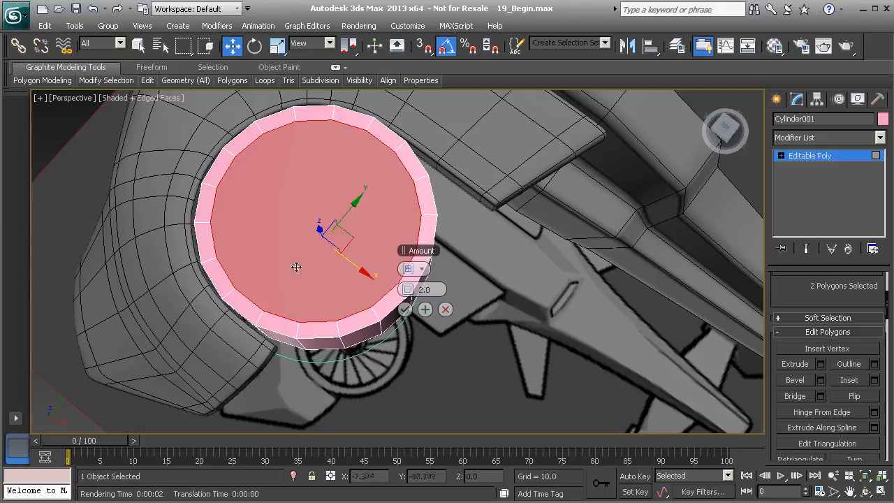
left_click(405, 313)
Step: Check the inset on the cylinder's underside and delete the inner cap polygons at both ends
middle_click_drag(321, 279, 322, 192, "alt")
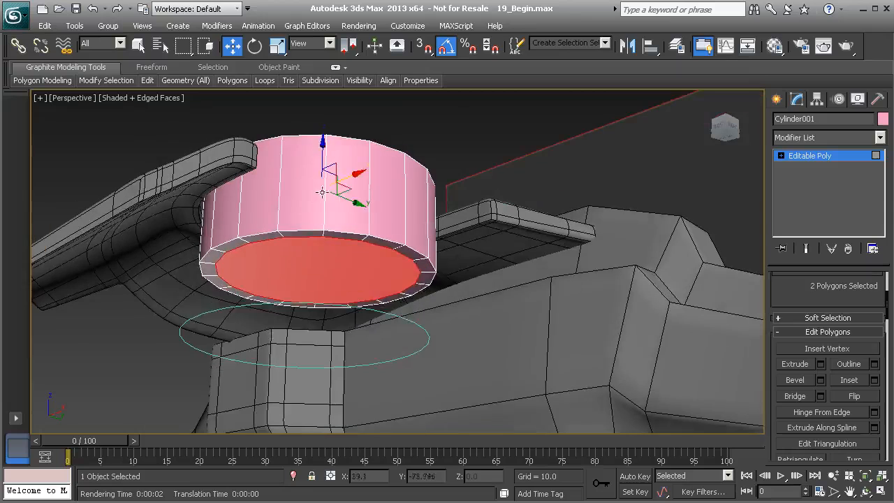
middle_click_drag(325, 253, 346, 335, "alt")
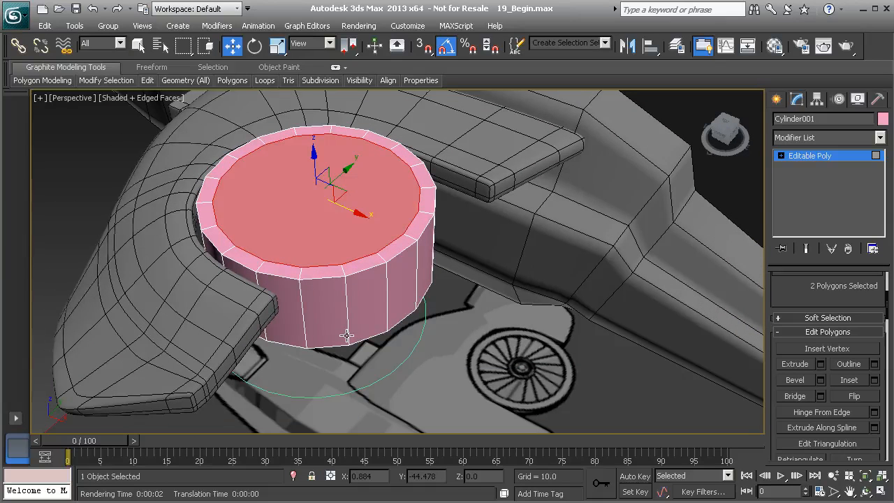
key("Delete")
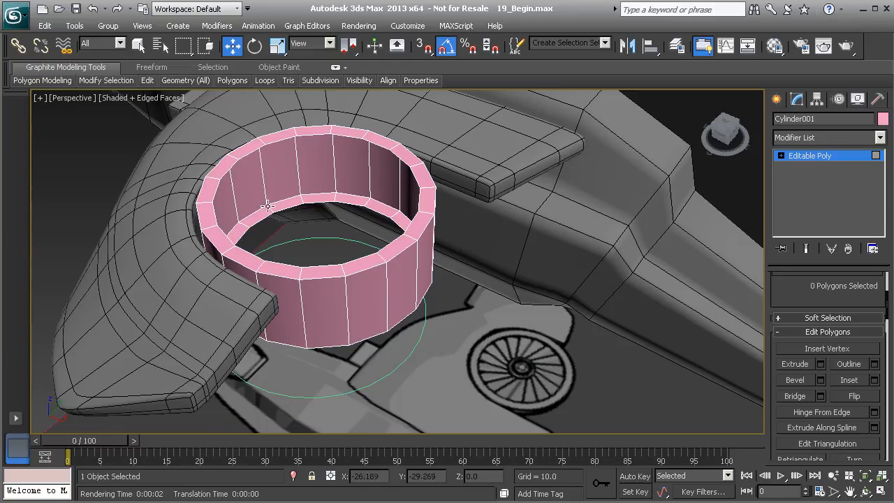
Step: Bridge the upper and lower open borders to build the ring's inner wall, and return to object level
middle_click_drag(286, 169, 340, 273, "alt")
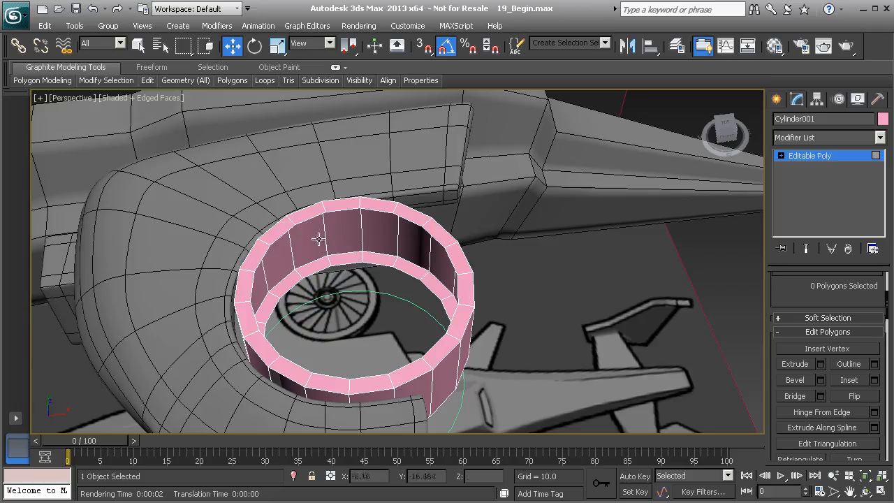
scroll(365, 247, "up", 5)
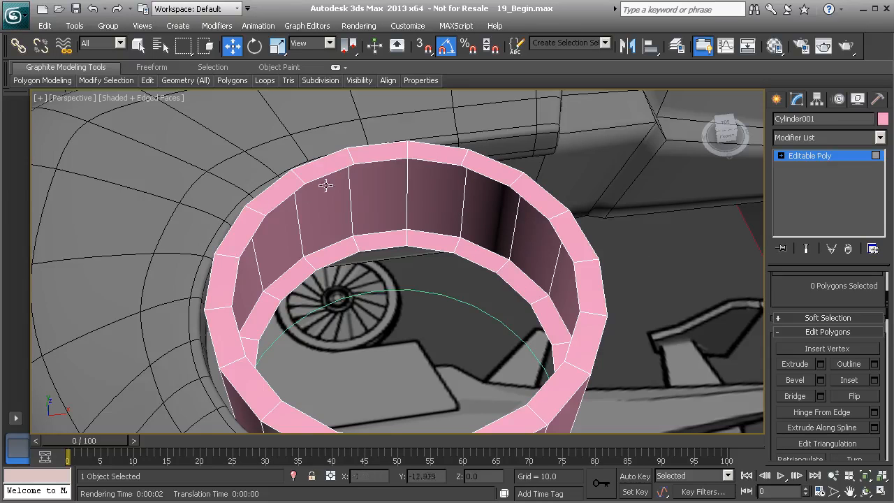
key("3")
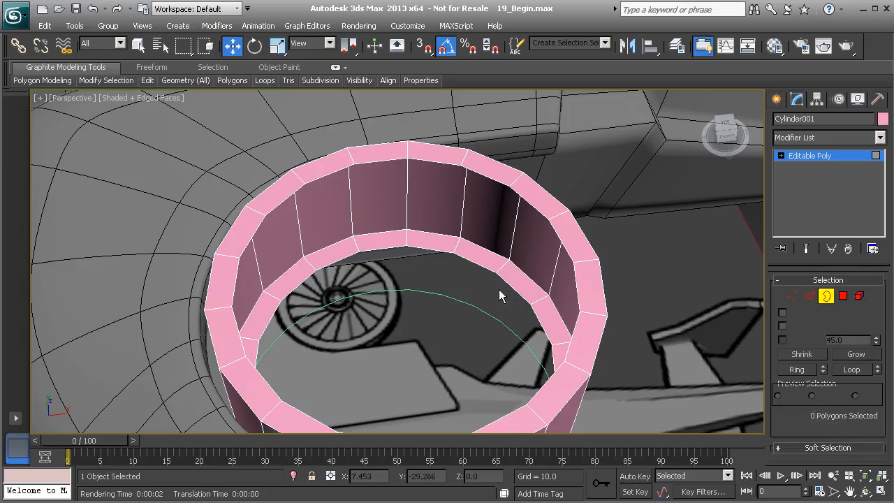
left_click(472, 261)
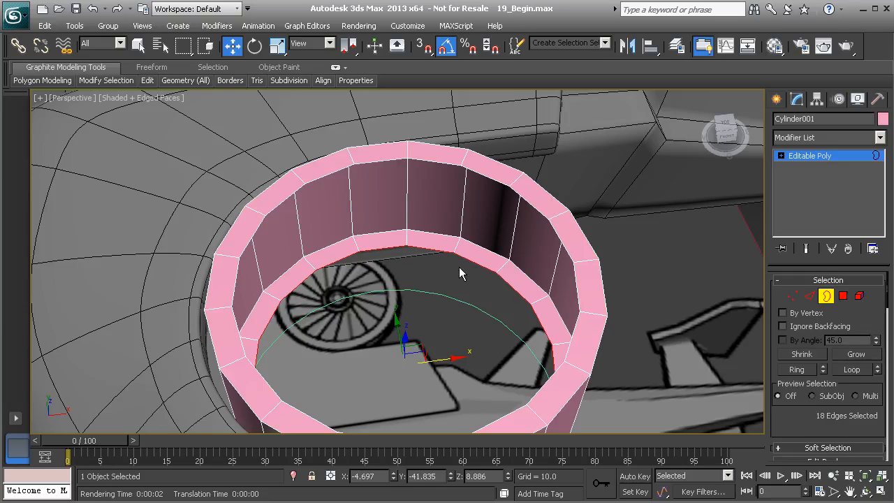
left_click(482, 175, "ctrl")
middle_click_drag(462, 273, 682, 353, "alt")
scroll(810, 363, "down", 5)
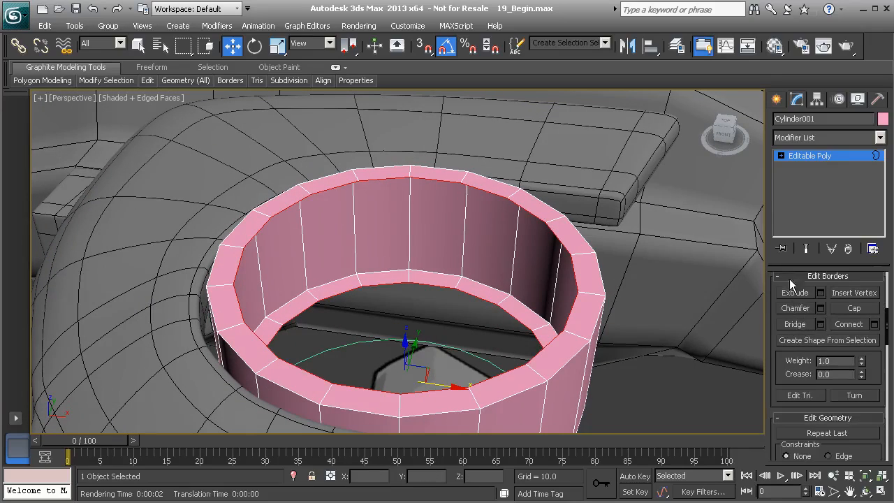
left_click(794, 325)
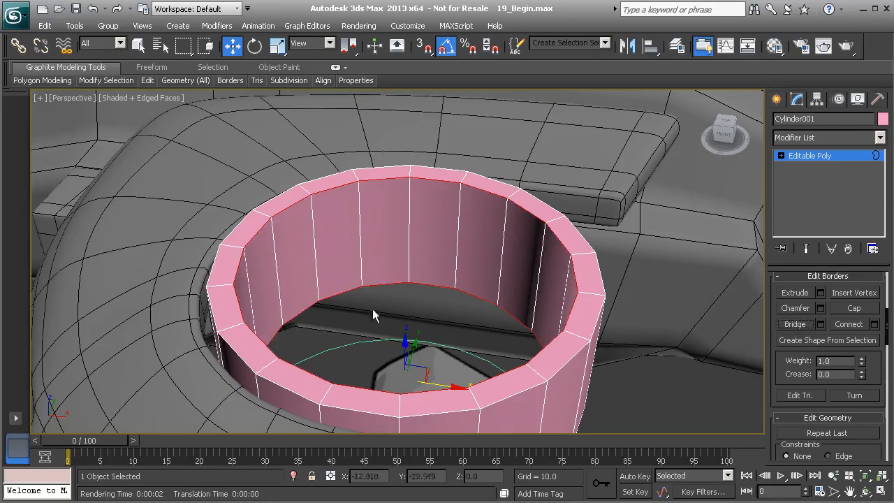
middle_click_drag(435, 245, 378, 271, "alt")
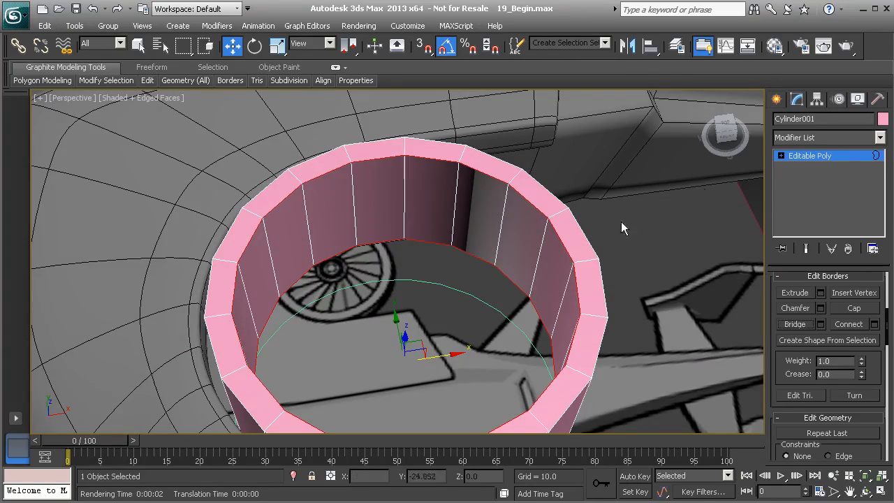
left_click(793, 156)
Step: Draw a tube primitive beside the ring with radii of about 9.2 and 7.2 and a height of about 8.8, and delete it
scroll(425, 279, "down", 3)
middle_click_drag(447, 291, 389, 199)
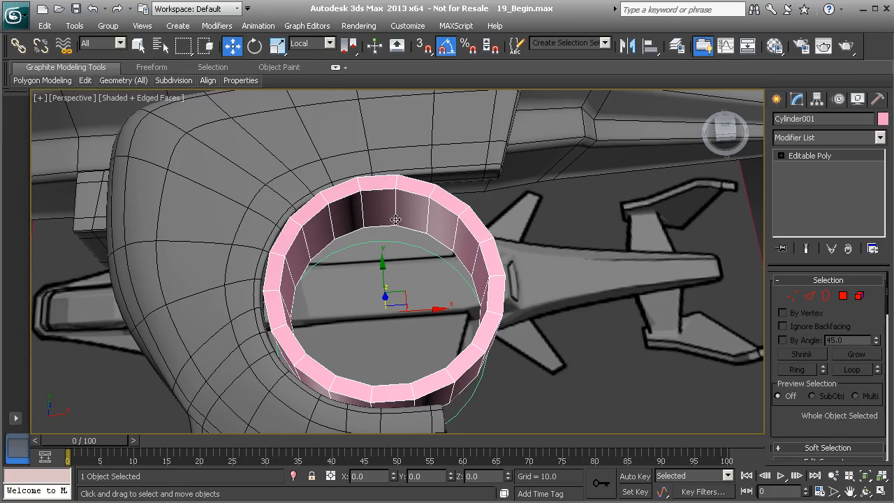
left_click(776, 98)
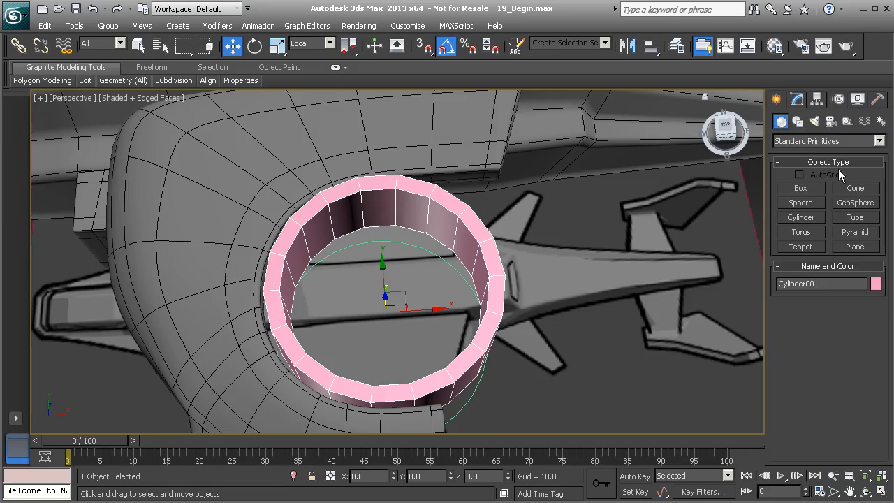
left_click(854, 217)
middle_click_drag(630, 270, 505, 315, "alt")
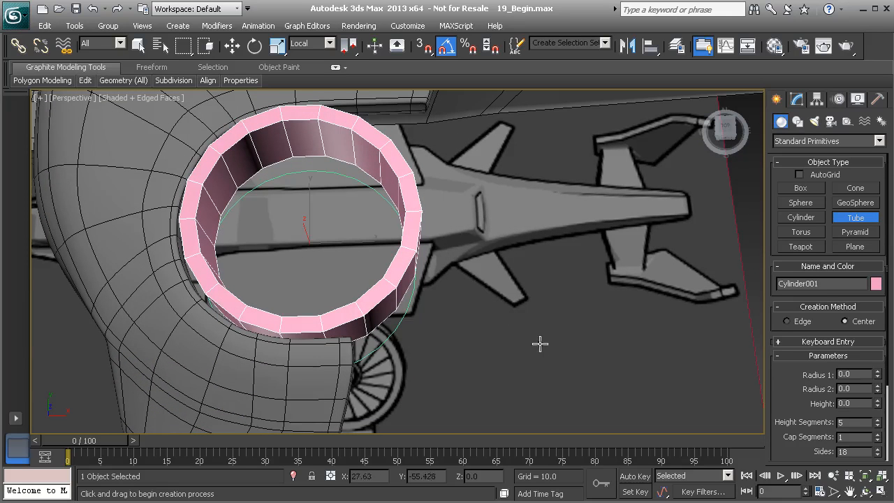
left_click_drag(550, 361, 513, 310)
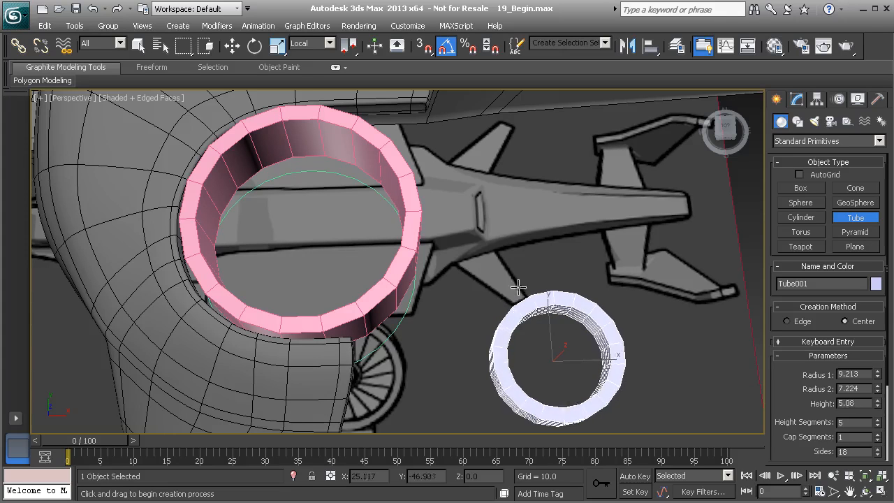
middle_click_drag(521, 353, 449, 290, "alt")
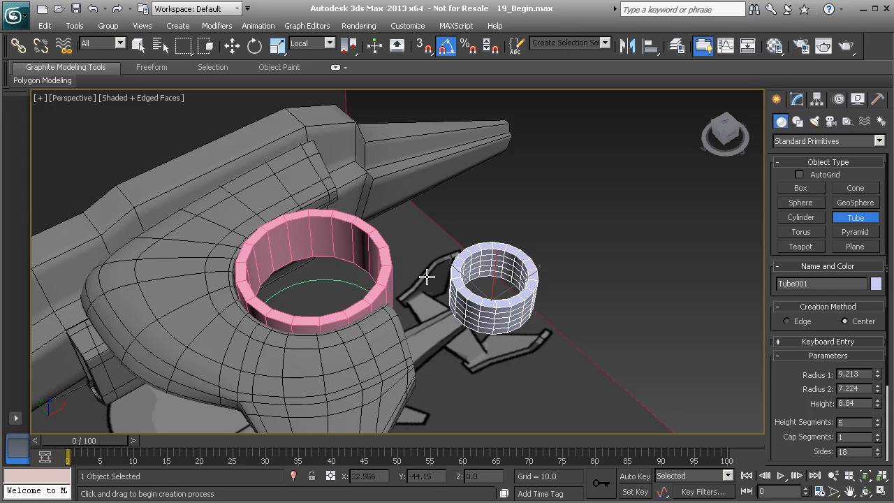
middle_click_drag(534, 308, 513, 309, "alt")
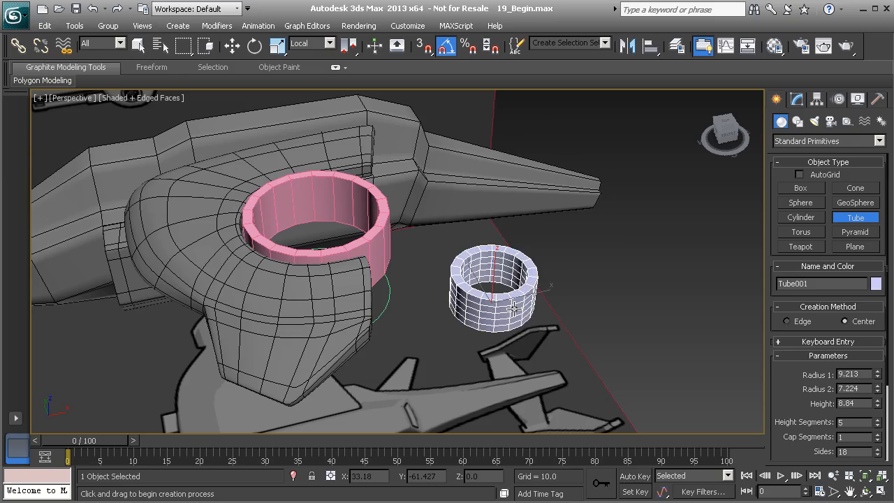
key("Delete")
key("w")
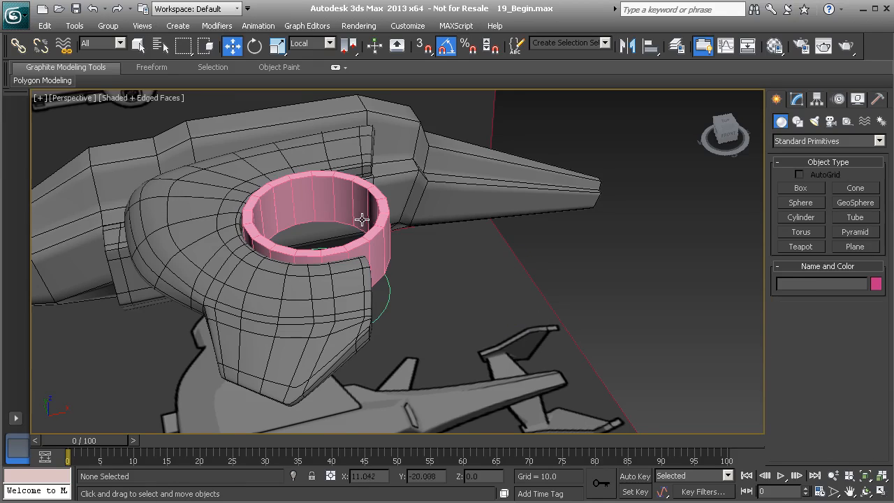
Step: Select the full ring of vertical edges around the outer wall of the pink cylinder
middle_click_drag(336, 223, 413, 261)
scroll(429, 284, "up", 4)
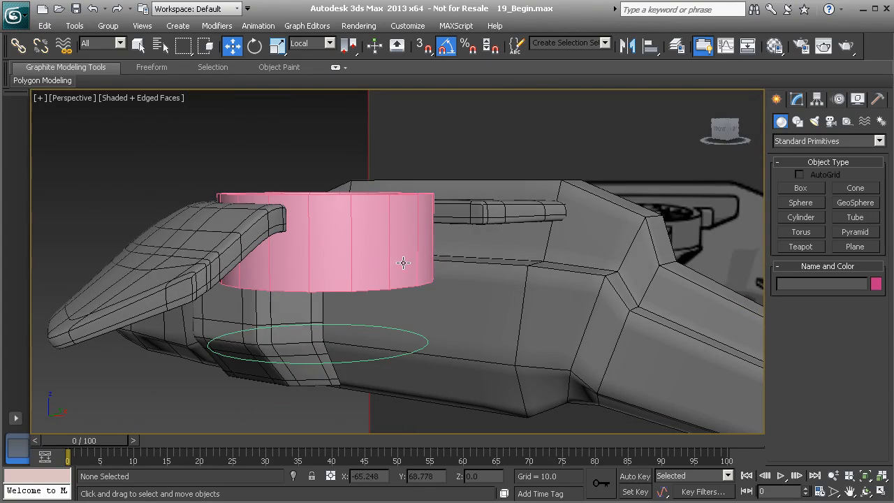
middle_click_drag(334, 272, 329, 248, "alt")
left_click(329, 248)
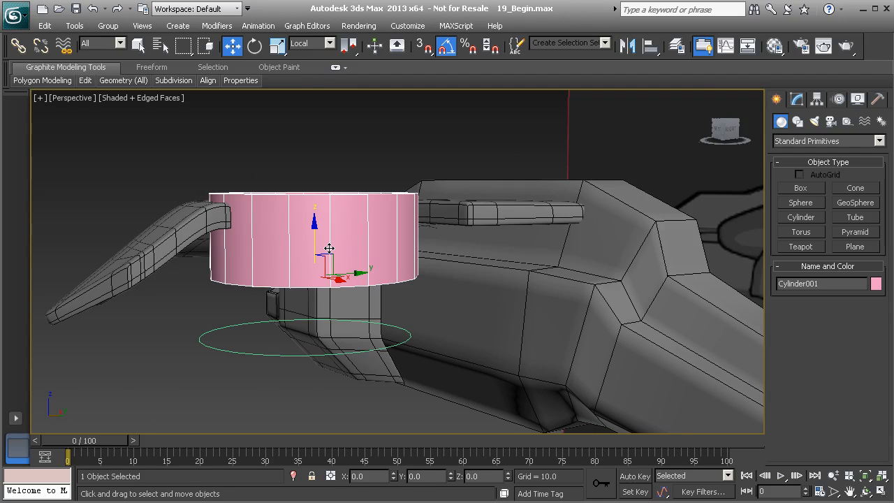
middle_click_drag(338, 224, 406, 214, "alt")
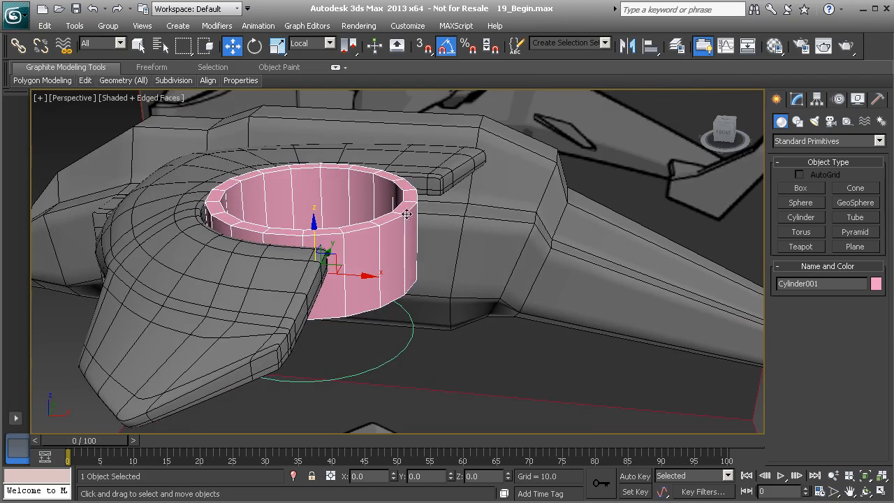
middle_click_drag(404, 291, 351, 277, "alt")
scroll(340, 277, "up", 3)
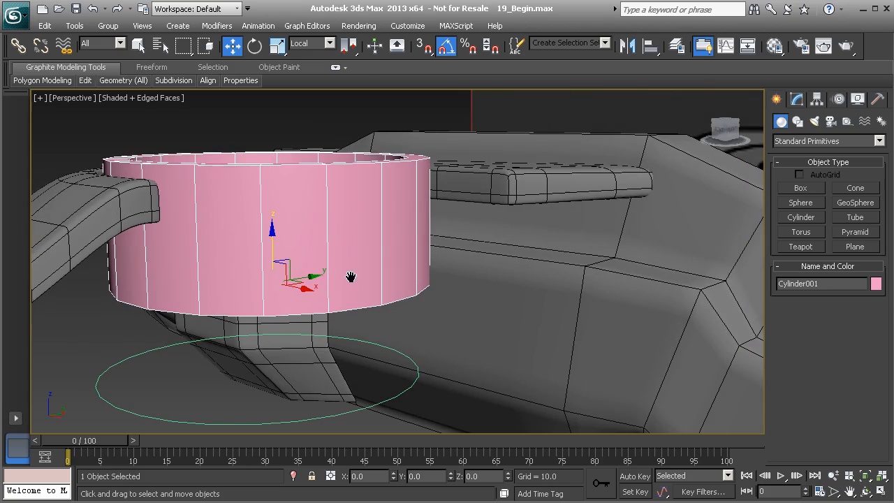
key("2")
left_click(324, 226)
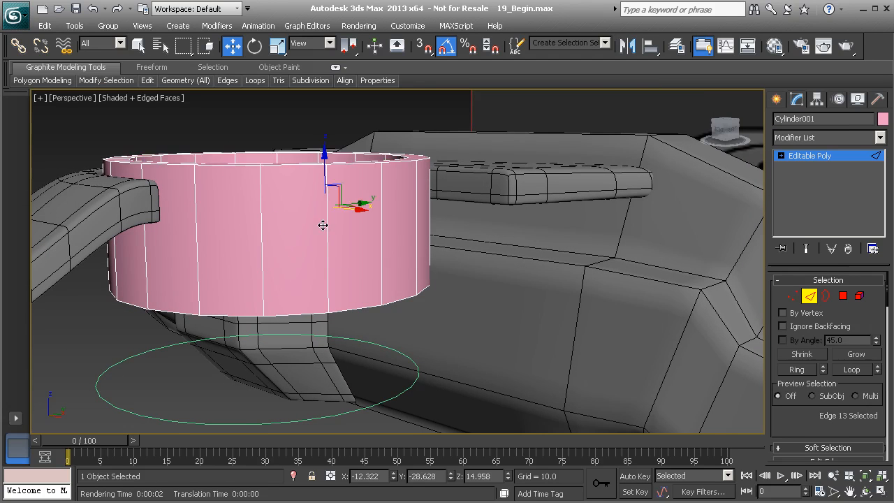
left_click(323, 227)
mouse_move(323, 226)
middle_mouse_down("alt")
mouse_move(342, 234)
mouse_move(325, 238)
middle_mouse_up("alt")
left_click(796, 368)
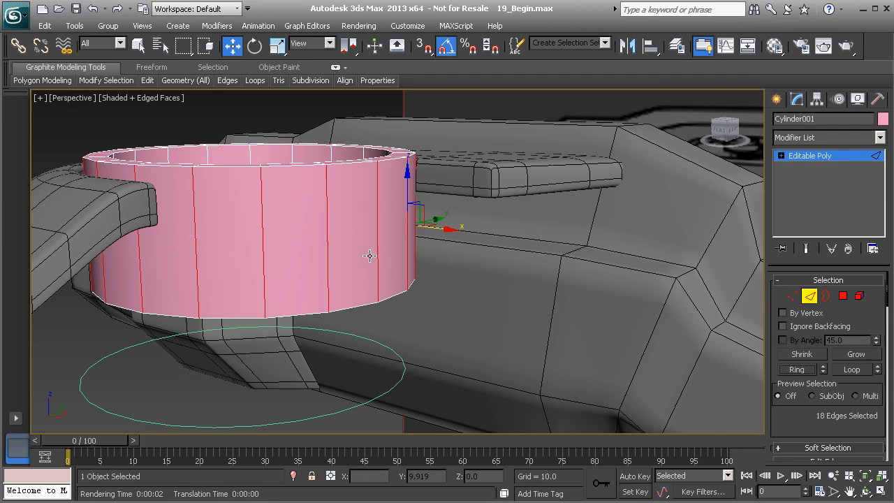
Step: Connect the selected vertical edges with 2 segments and use Pinch to spread the loops toward the upper and lower rims
scroll(806, 421, "down", 5)
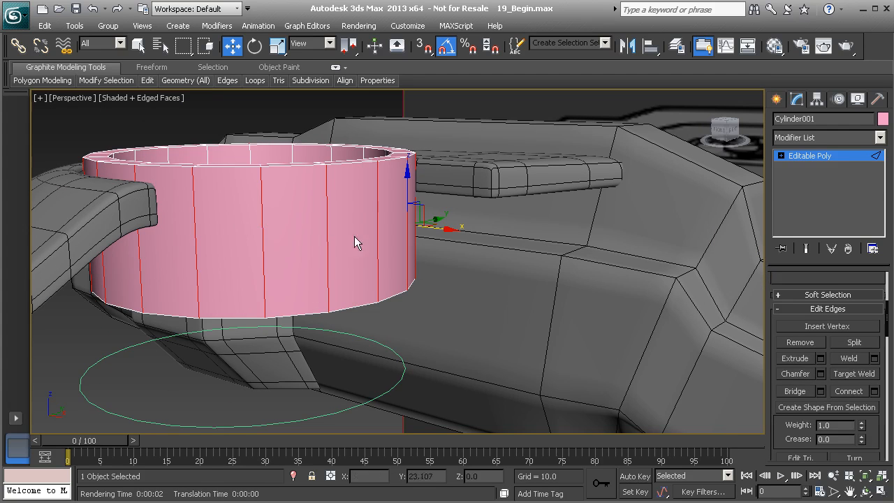
scroll(860, 389, "down", 1)
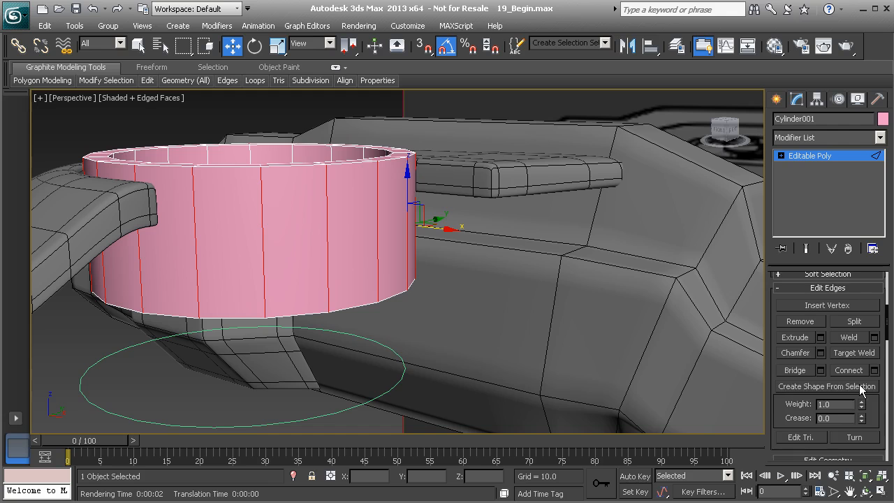
scroll(863, 391, "down", 1)
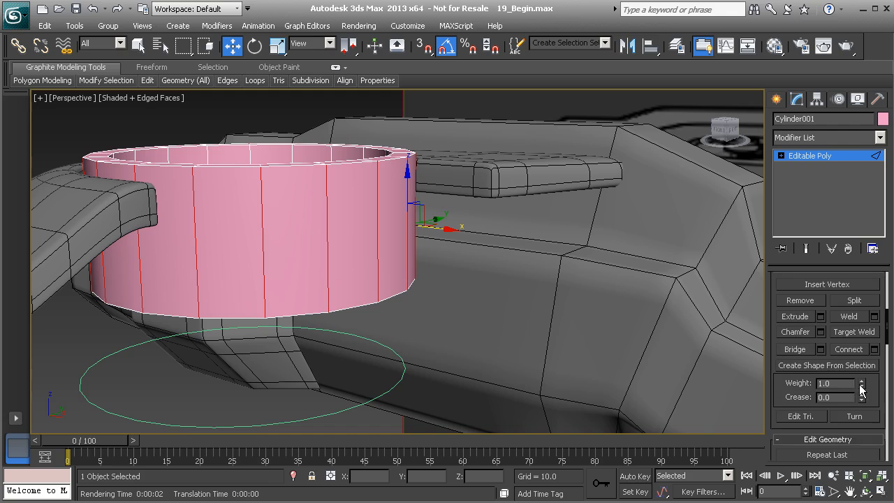
left_click(874, 349)
left_click(409, 268)
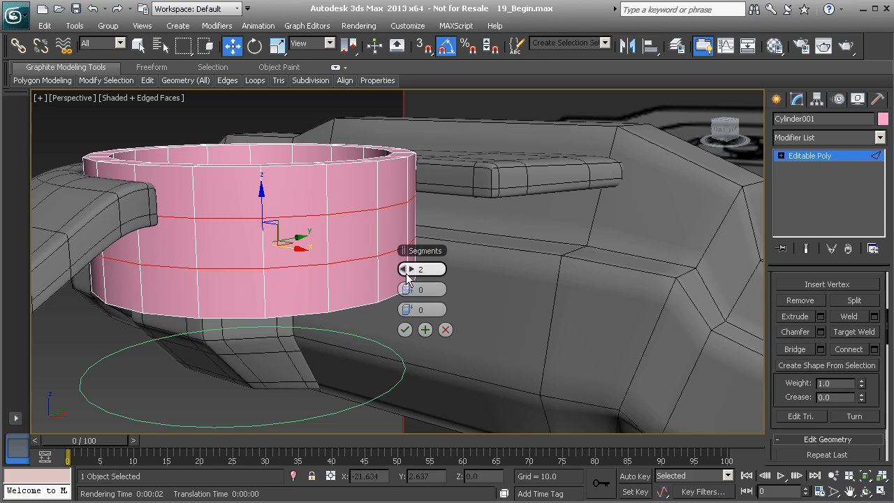
left_click_drag(412, 288, 506, 291)
left_click(405, 331)
middle_click_drag(379, 249, 328, 250, "alt")
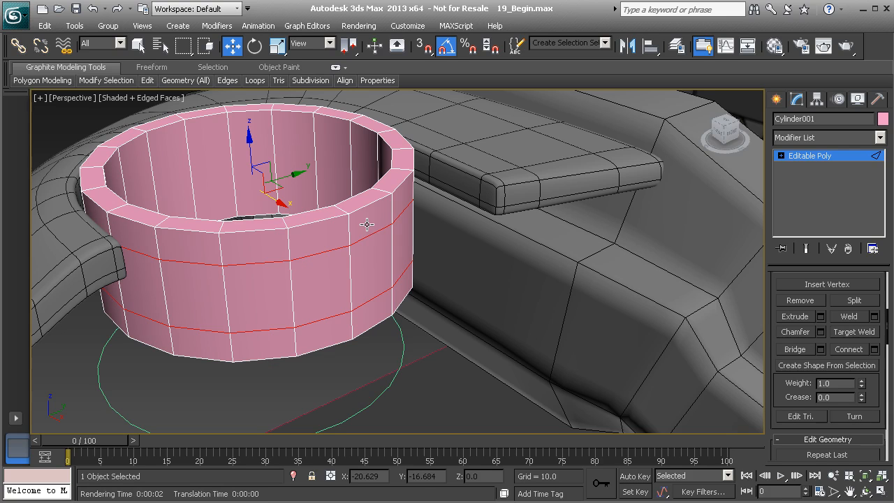
Step: Scale the two new edge loops outward uniformly to bulge the outer wall, and return to object level
left_click(277, 46)
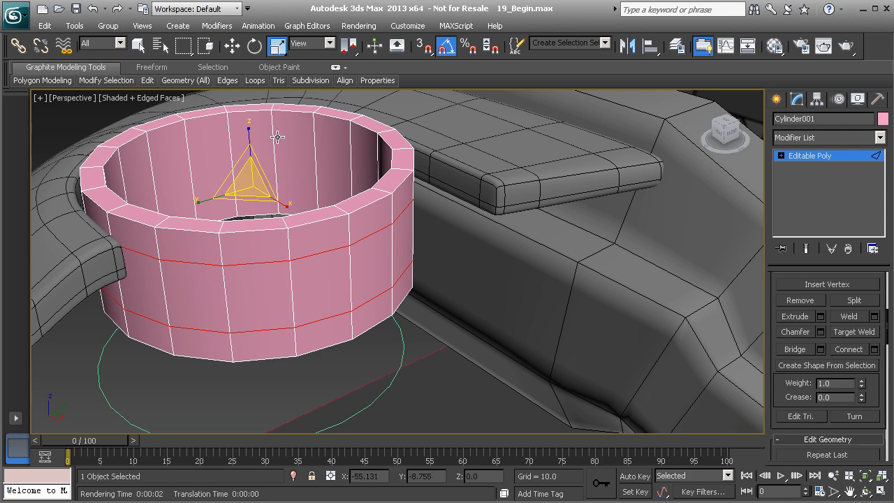
left_click_drag(249, 196, 255, 188)
left_click_drag(255, 186, 256, 184)
middle_click_drag(282, 211, 286, 234, "alt")
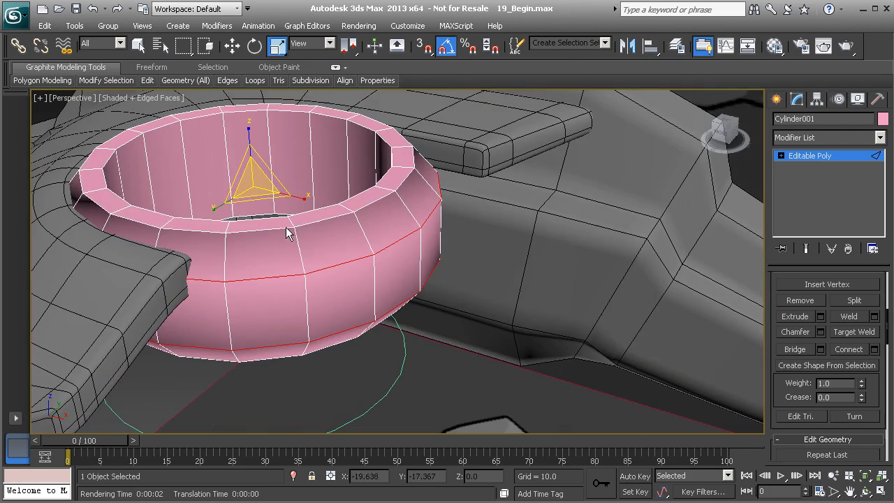
left_click(811, 155)
Step: Scale the whole ring uniformly down to about 90.4 percent and move it slightly upward in the wing opening
middle_click_drag(572, 196, 440, 213, "alt")
scroll(440, 214, "down", 3)
middle_click_drag(352, 225, 403, 223)
middle_click_drag(324, 214, 371, 274, "alt")
left_click_drag(370, 273, 366, 269)
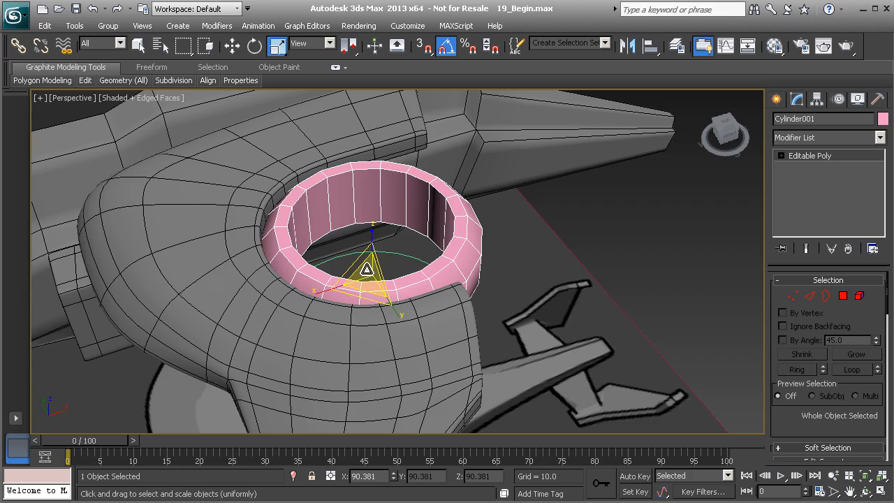
key("w")
middle_click_drag(366, 269, 367, 246, "alt")
left_click_drag(367, 246, 369, 234)
middle_click_drag(374, 233, 279, 172, "alt")
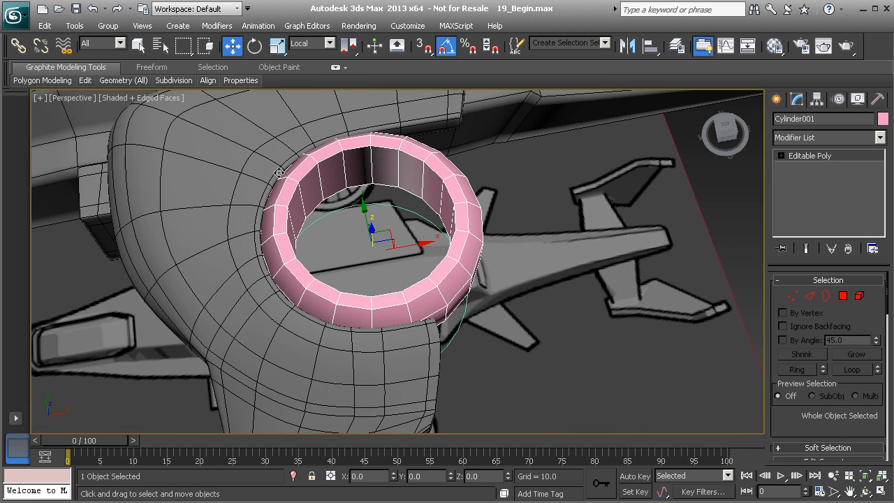
Step: Fine-tune the ring's uniform scale to about 89.5 percent so that it fits the opening
left_click(277, 46)
left_click_drag(365, 258, 365, 263)
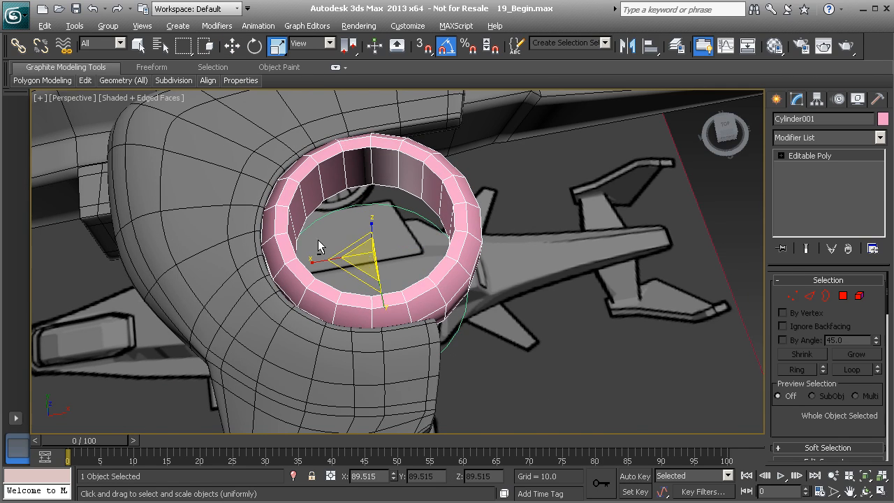
middle_click_drag(365, 263, 387, 264, "alt")
middle_click_drag(294, 217, 241, 116, "alt")
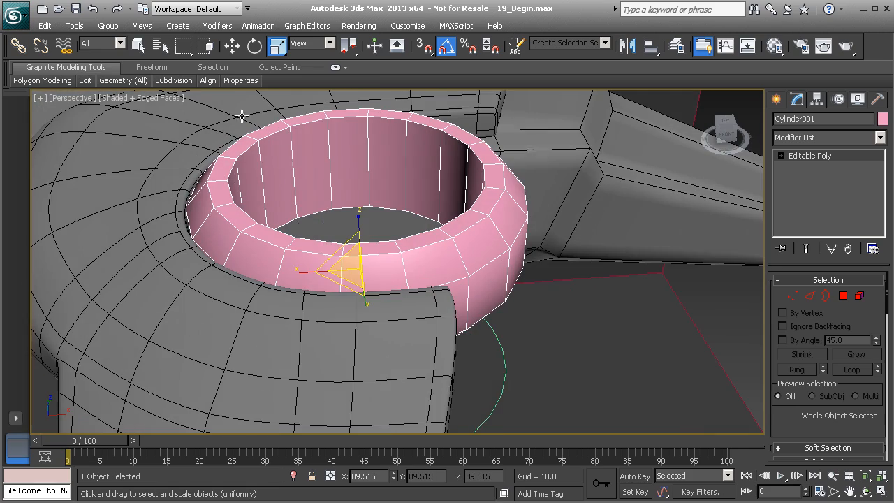
Step: Try rotating the ring about its base pivot, including 45 degrees around Y, and undo the rotations
left_click(253, 46)
middle_click_drag(279, 170, 282, 195, "alt")
left_click_drag(342, 230, 326, 217)
key("ctrl+z")
middle_click_drag(277, 168, 230, 263, "alt")
scroll(265, 195, "down", 2)
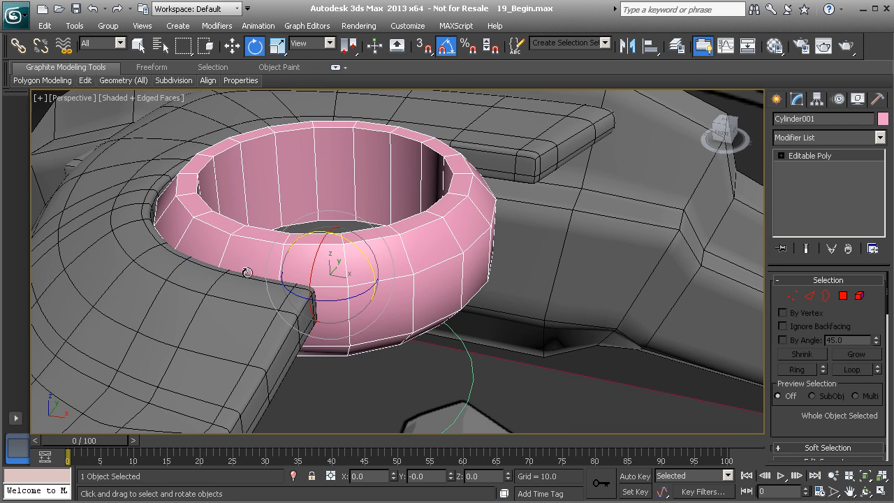
left_click_drag(364, 261, 266, 235)
middle_click_drag(266, 234, 211, 259, "alt")
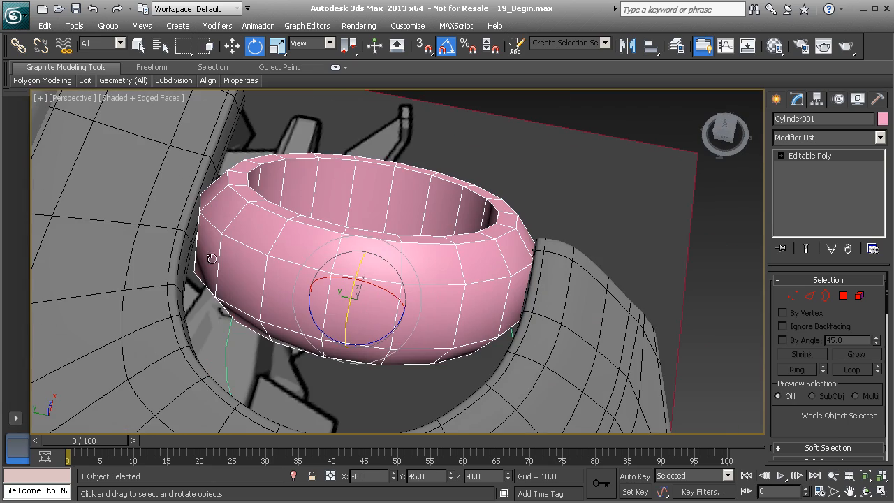
key("ctrl+z")
Step: Center the ring's pivot to the object with Affect Pivot Only, and leave pivot editing
mouse_move(365, 277)
middle_mouse_down("alt")
mouse_move(156, 202)
mouse_move(347, 265)
mouse_move(371, 292)
middle_mouse_up("alt")
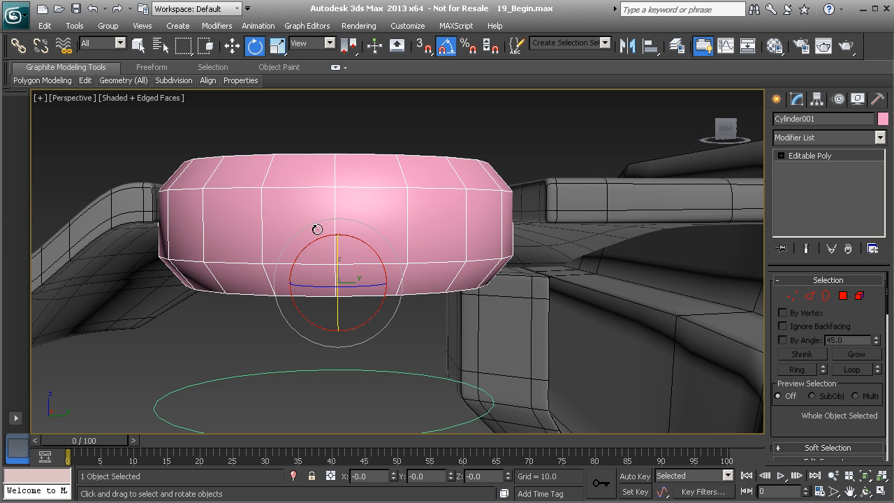
middle_click_drag(301, 220, 478, 231, "alt")
key("w")
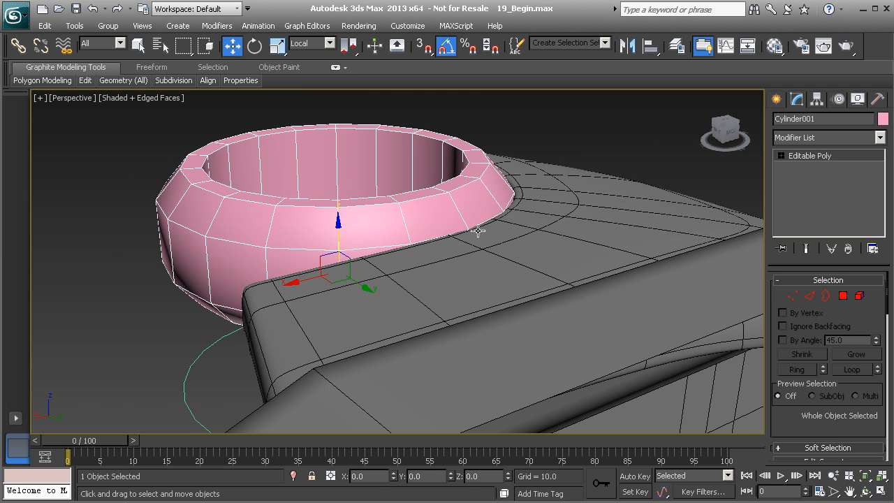
middle_click_drag(383, 254, 578, 282, "alt")
middle_click_drag(395, 273, 238, 193, "alt")
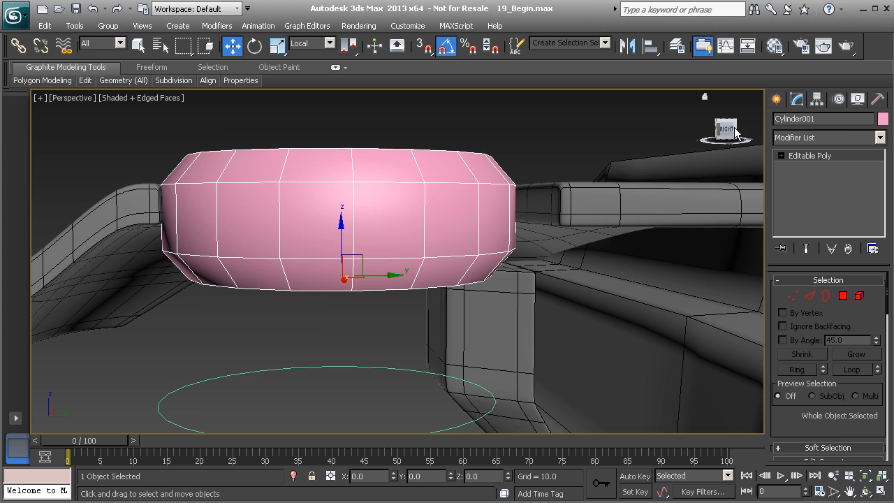
left_click(816, 102)
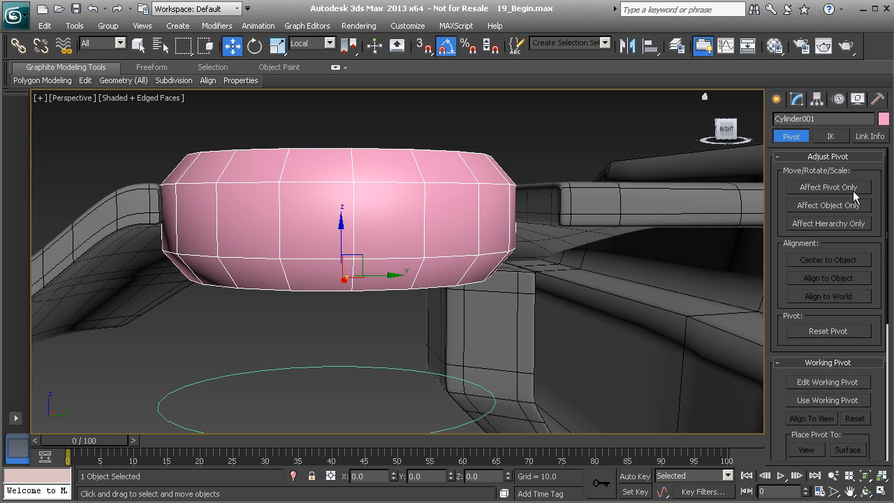
left_click(822, 188)
mouse_move(323, 234)
middle_mouse_down("alt")
mouse_move(329, 249)
mouse_move(352, 238)
mouse_move(263, 255)
mouse_move(289, 265)
mouse_move(328, 258)
mouse_move(327, 244)
middle_mouse_up("alt")
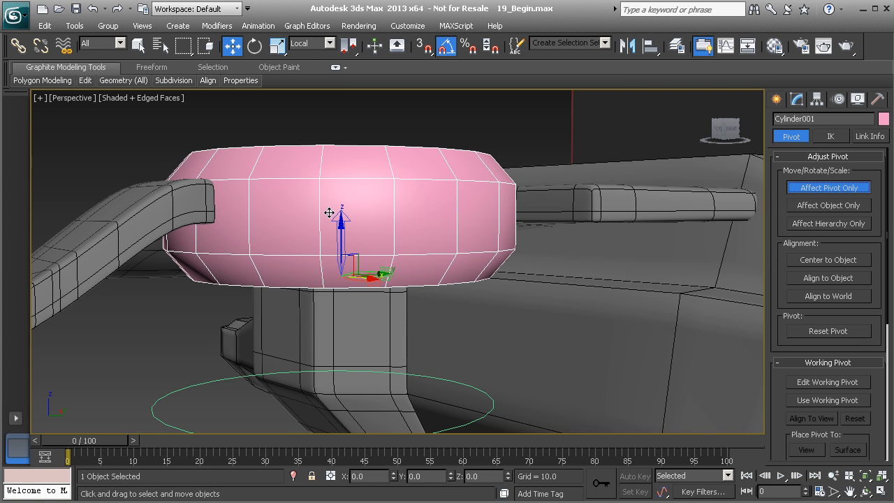
left_click(826, 261)
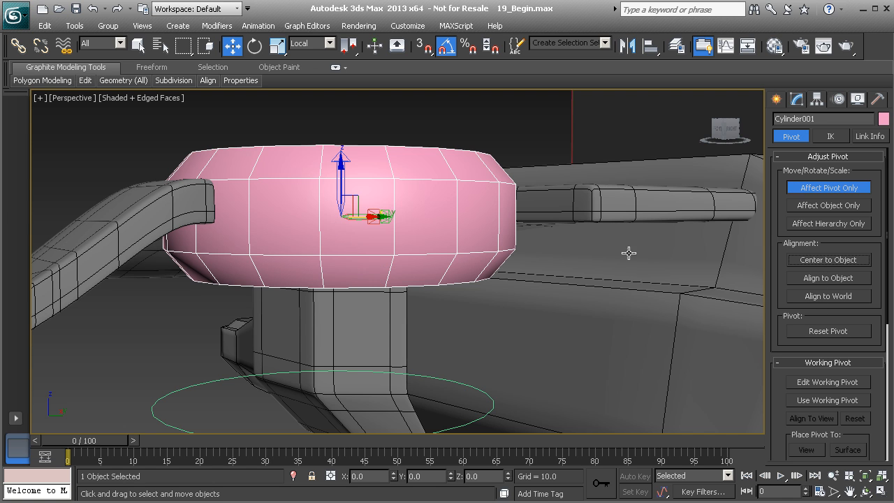
left_click(808, 189)
middle_click_drag(316, 167, 349, 199, "alt")
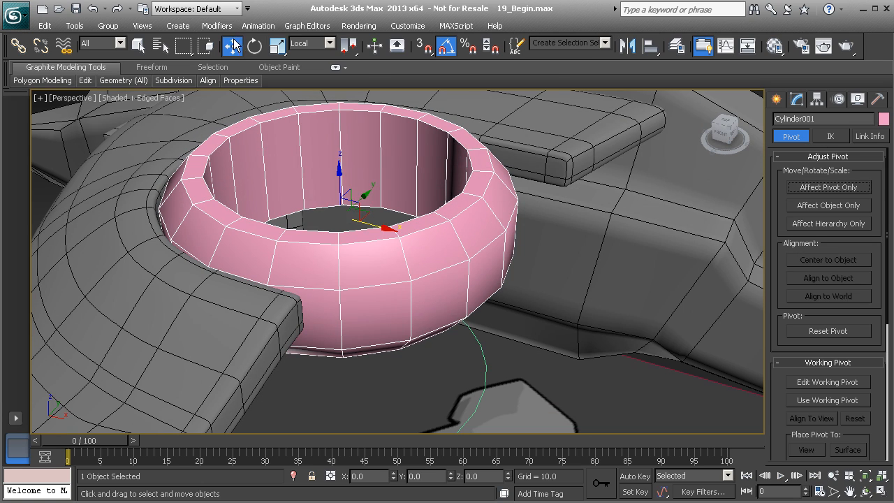
Step: Test-rotate the ring about its centered pivot and undo the rotation
left_click(254, 45)
left_click_drag(365, 195, 365, 221)
key("z")
middle_click_drag(234, 178, 368, 213, "alt")
key("ctrl+z")
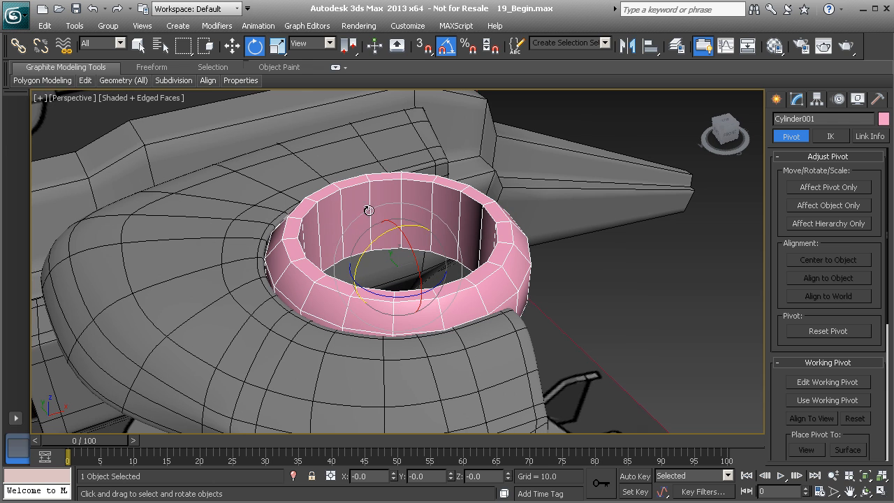
Step: Add a TurboSmooth modifier to the ring with 2 iterations and Isoline Display enabled
left_click(797, 101)
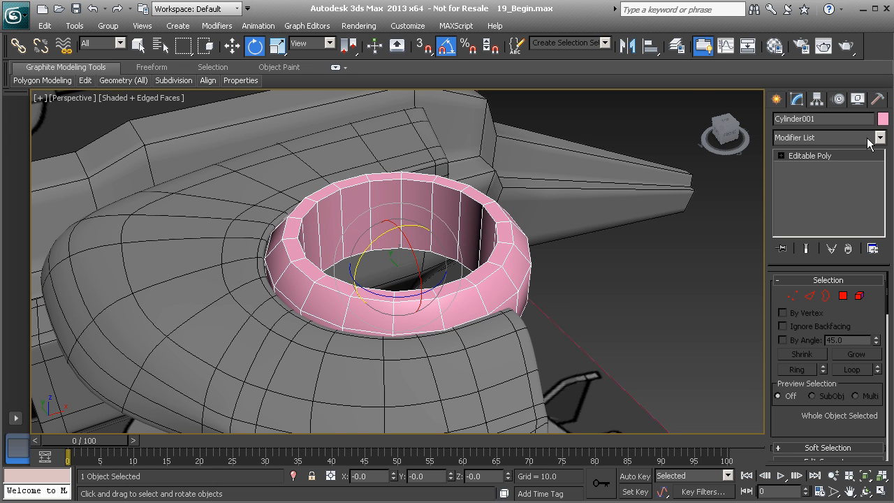
left_click(869, 143)
scroll(861, 487, "down", 15)
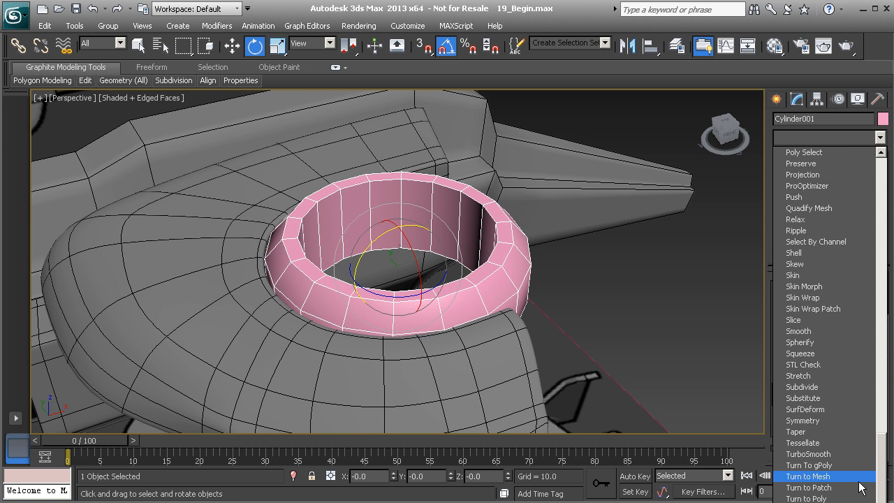
left_click(807, 454)
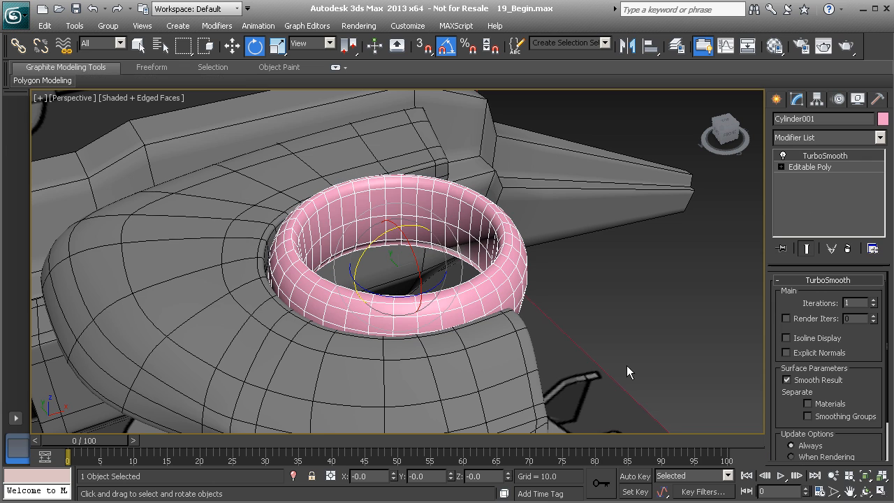
left_click(872, 300)
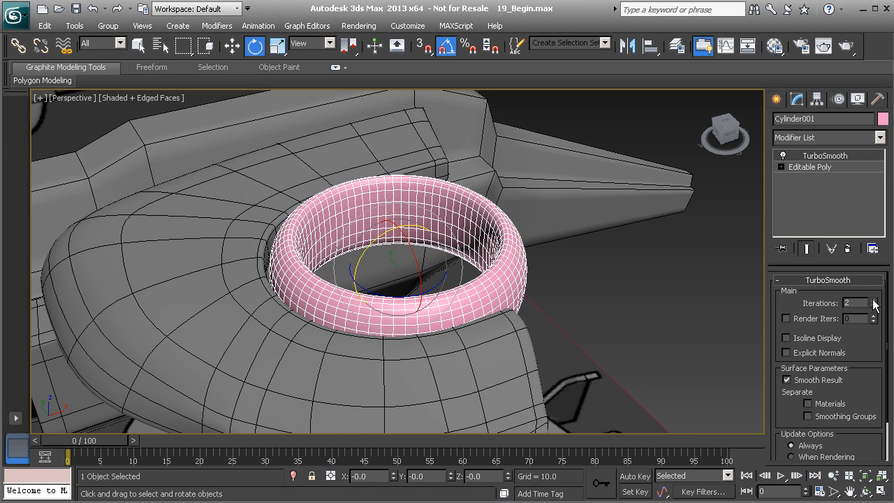
left_click(786, 338)
middle_click_drag(565, 273, 460, 252, "alt")
Step: Return to the Editable Poly's edge level beneath TurboSmooth with the smoothed end result shown
left_click(802, 168)
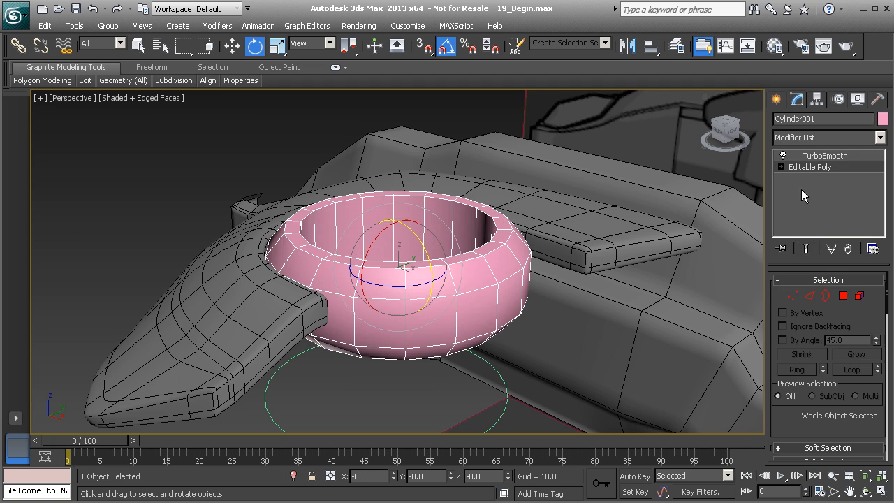
left_click(807, 248)
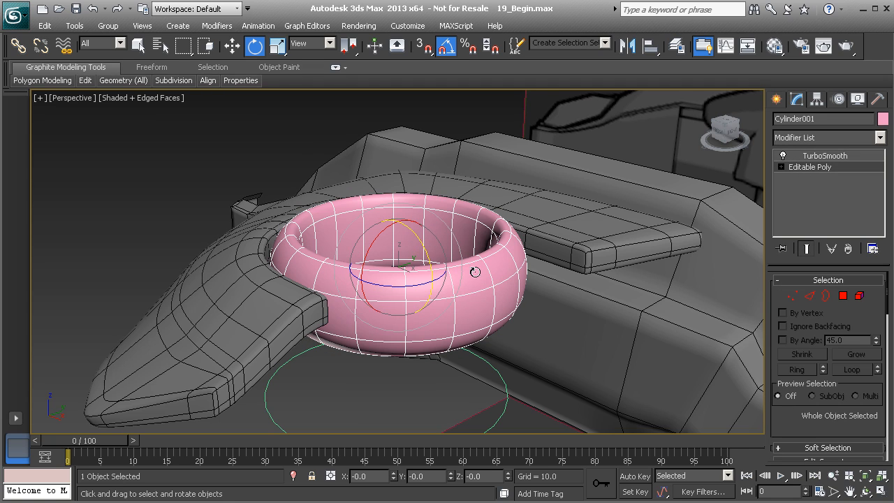
left_click(809, 296)
scroll(324, 256, "up", 8)
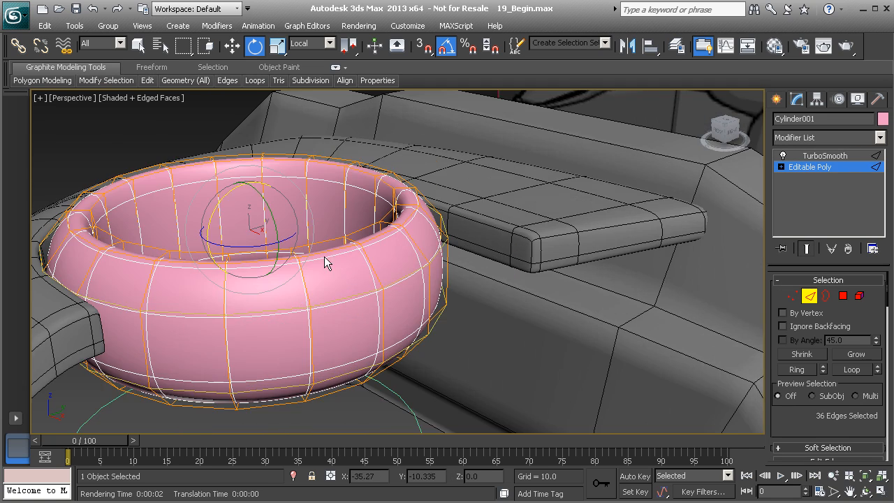
middle_click_drag(373, 243, 398, 254, "alt")
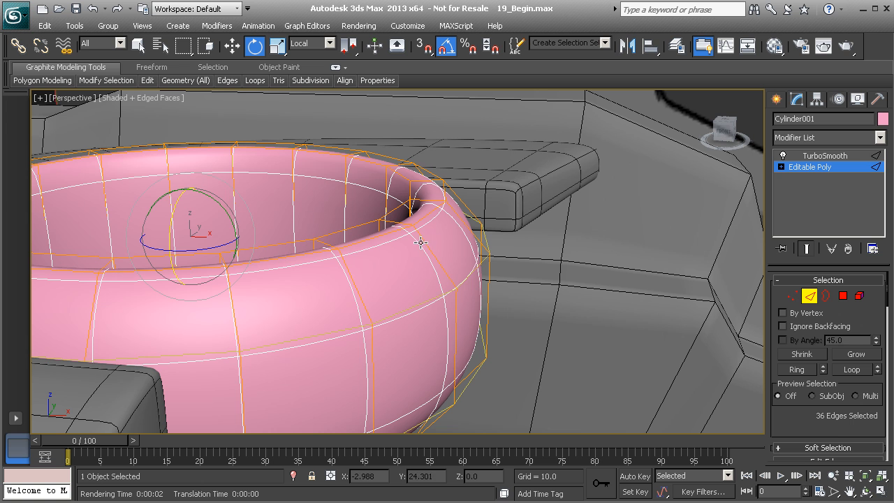
Step: Connect the ring of edges around the outer upper band with 1 segment, pinch 34 and slide -86
left_click(415, 233)
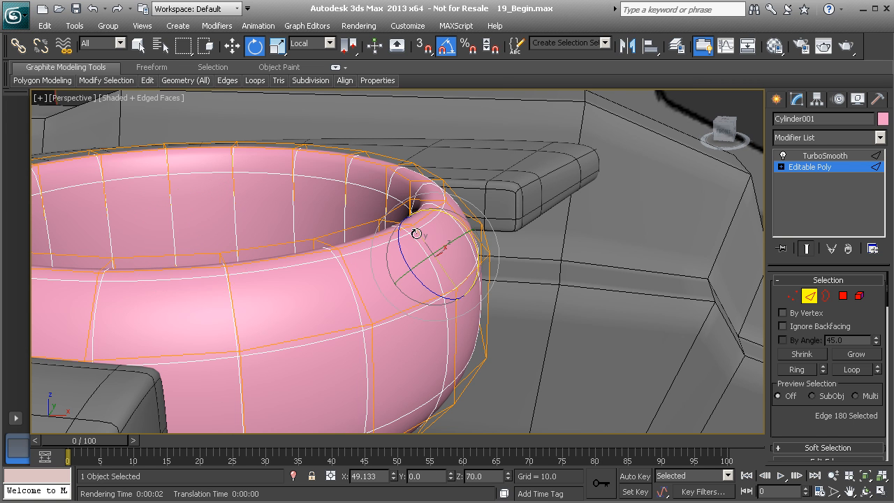
middle_click_drag(398, 255, 412, 253)
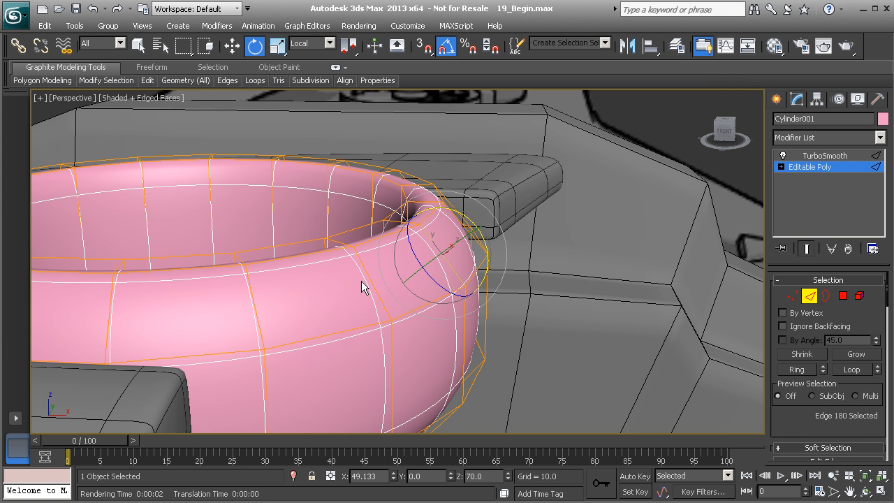
key("alt+r")
scroll(837, 405, "down", 5)
left_click(873, 399)
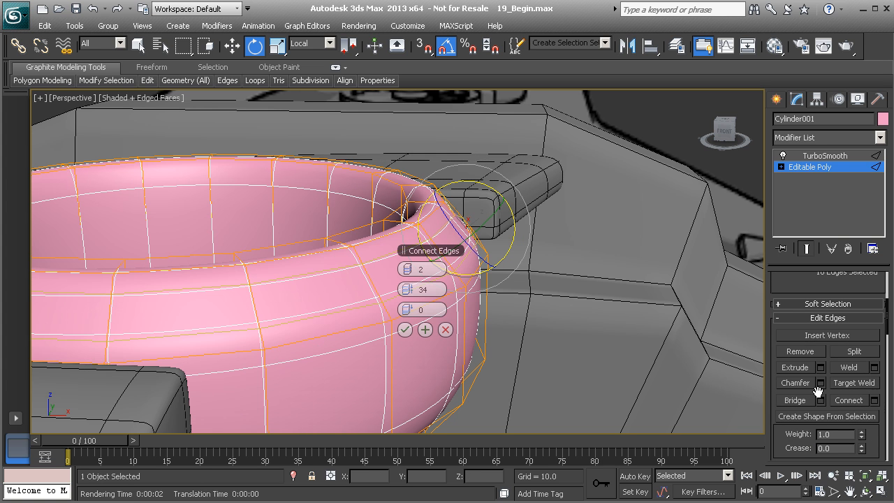
left_click(402, 269)
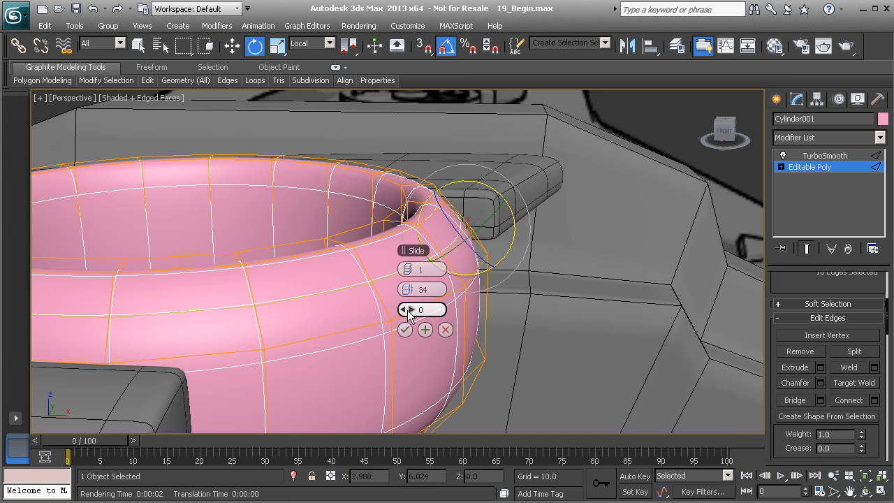
left_click_drag(404, 308, 168, 274)
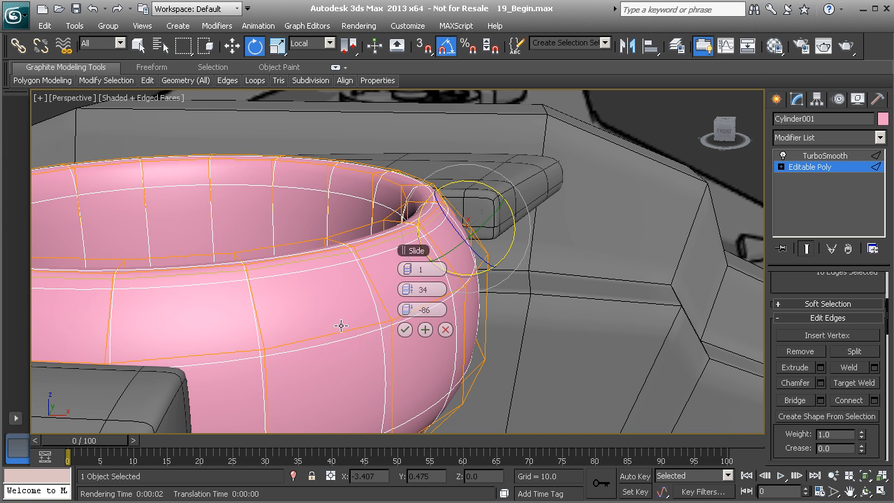
left_click(404, 330)
Step: Select the ring of vertical edges on the inner wall and set up Connect Edges with 2 segments and slide 0
middle_click_drag(379, 319, 390, 200, "alt")
left_click(390, 200)
left_click(343, 180, "shift")
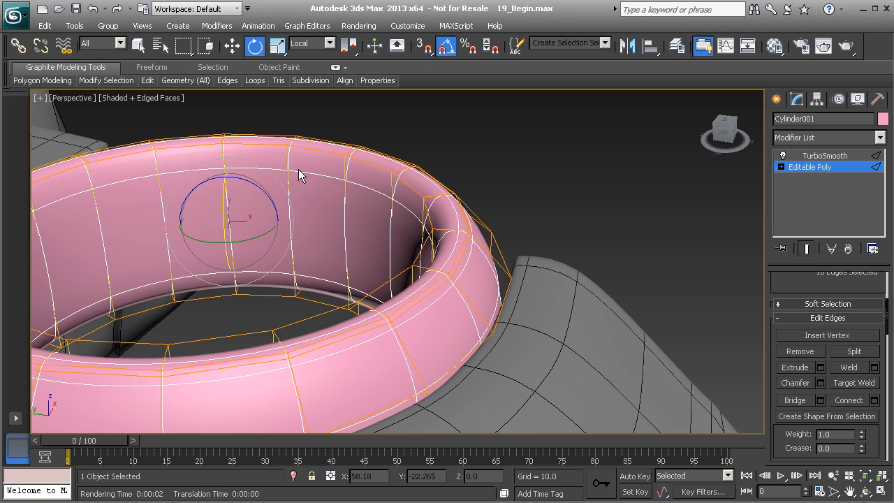
middle_click_drag(297, 209, 329, 228, "alt")
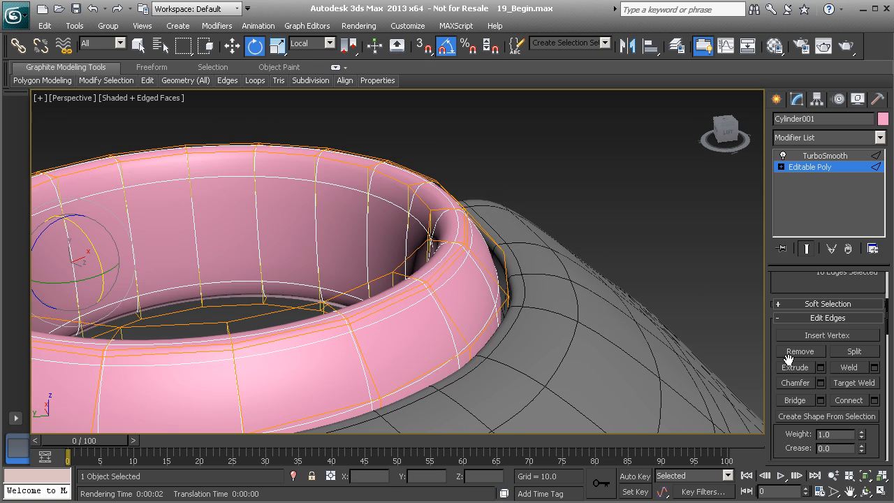
left_click(873, 400)
middle_click_drag(493, 333, 394, 299, "alt")
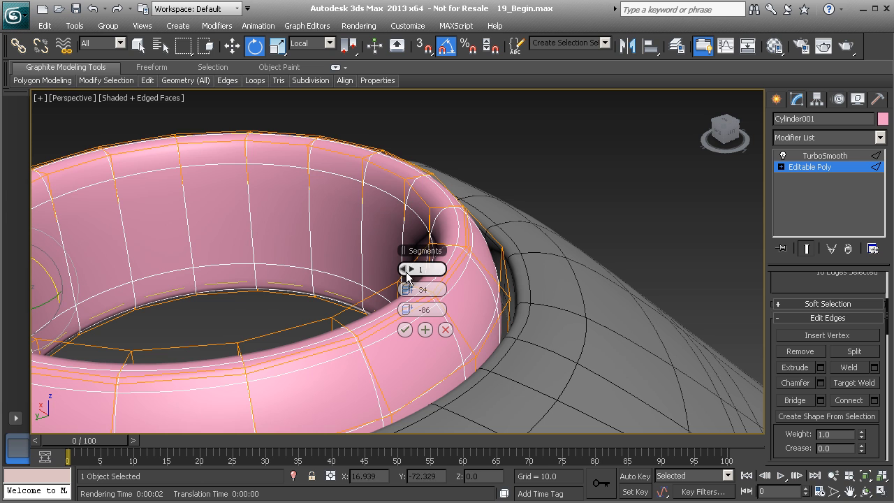
left_click(411, 269)
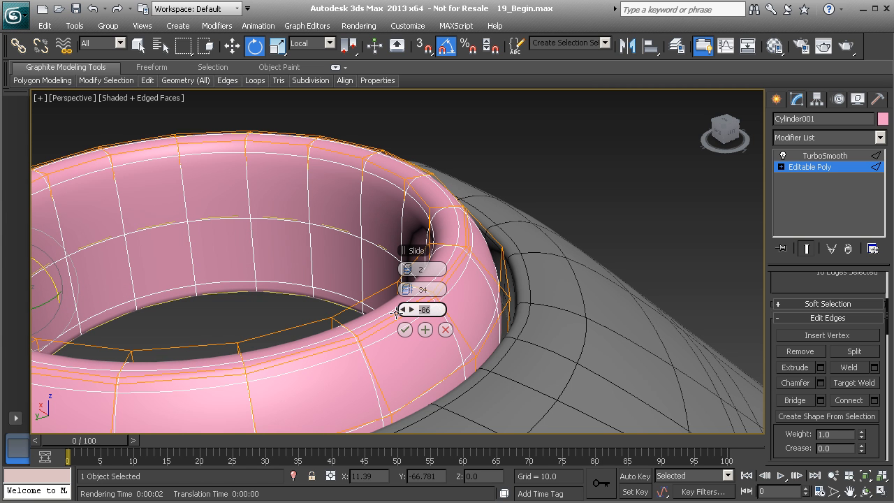
key("Return")
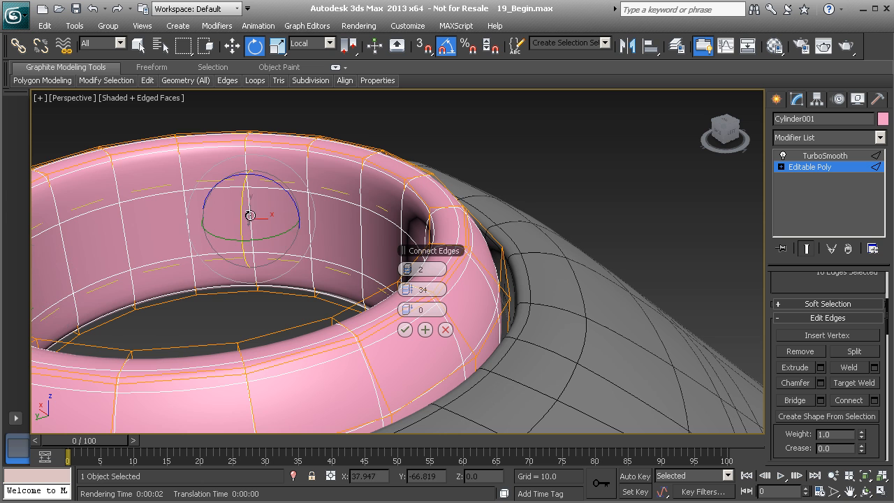
Step: Set the inner wall connection's pinch to 82 and commit the two new edge loops
middle_click_drag(213, 231, 267, 164, "alt")
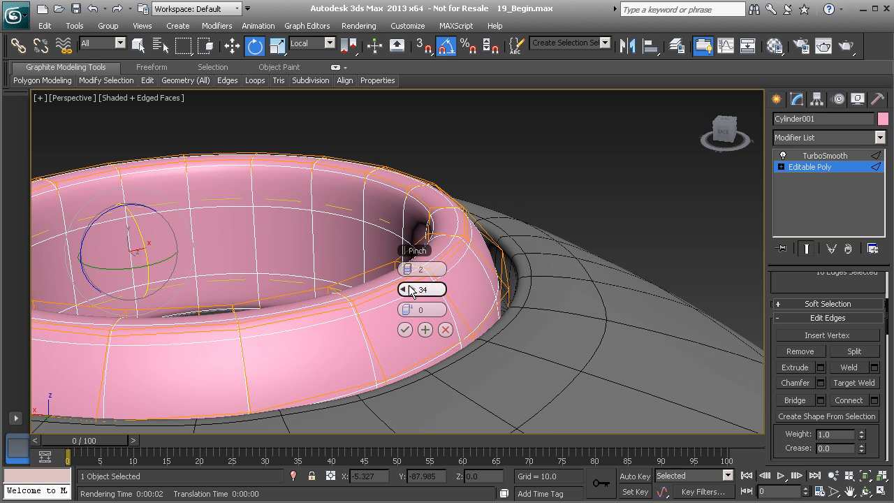
left_click_drag(411, 294, 528, 303)
middle_click_drag(295, 255, 366, 286, "alt")
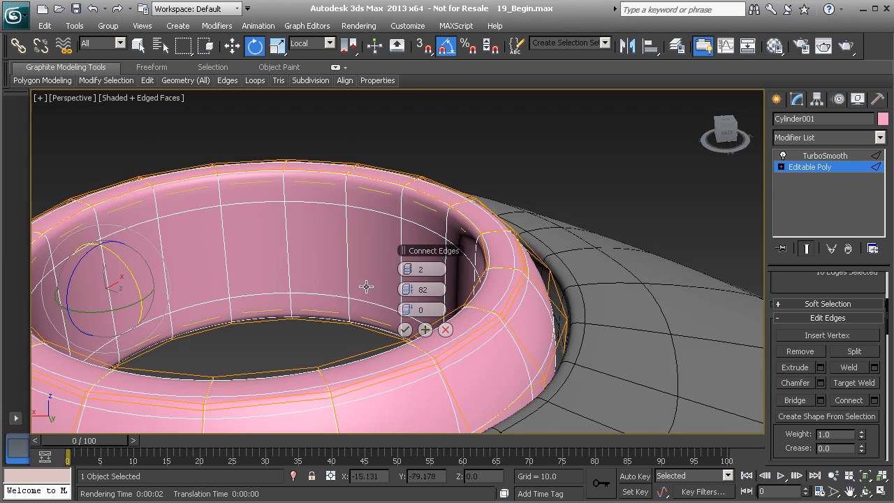
left_click(424, 329)
left_click(405, 329)
Step: Add an edge loop close to the ring's lower outer rim with SwiftLoop
middle_click_drag(252, 243, 433, 307, "alt")
scroll(273, 255, "down", 3)
scroll(349, 261, "up", 2)
middle_click_drag(325, 289, 391, 234)
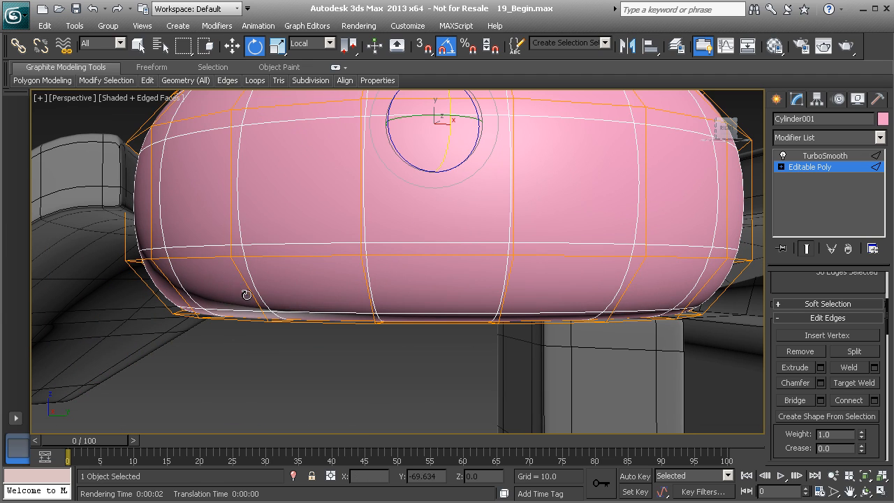
mouse_move(147, 81)
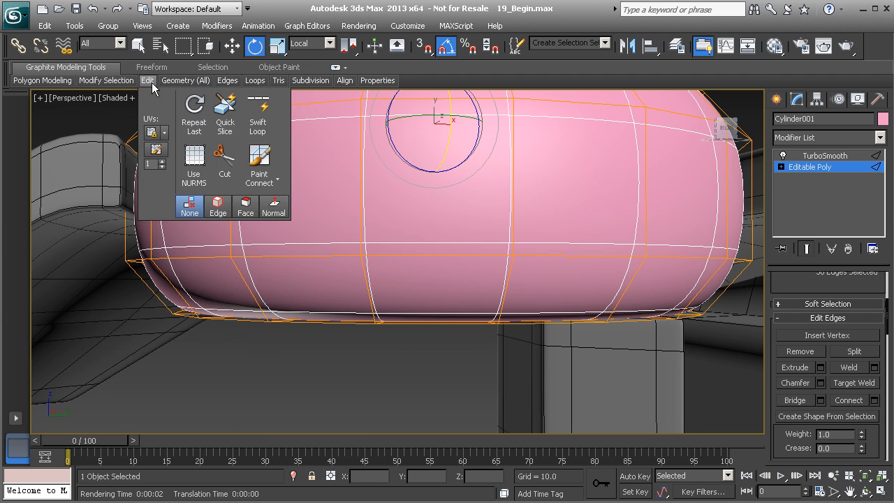
left_click(258, 115)
middle_click_drag(265, 304, 368, 255, "alt")
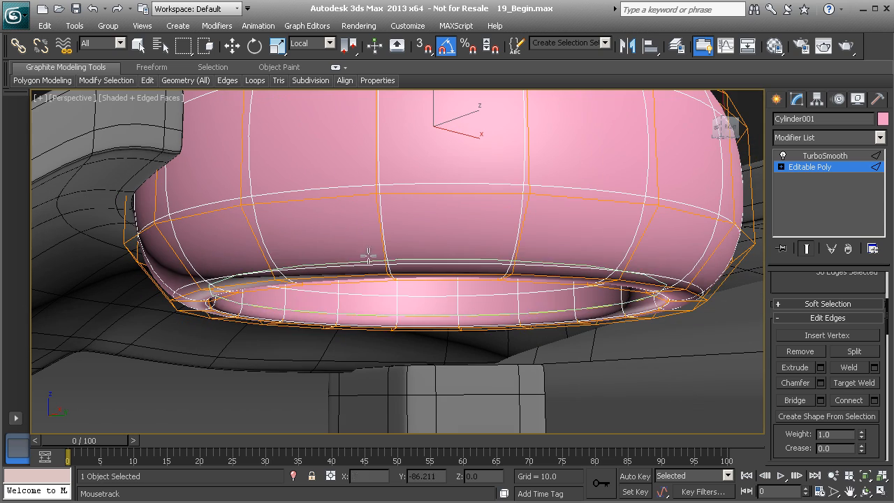
middle_click_drag(313, 215, 216, 297, "alt")
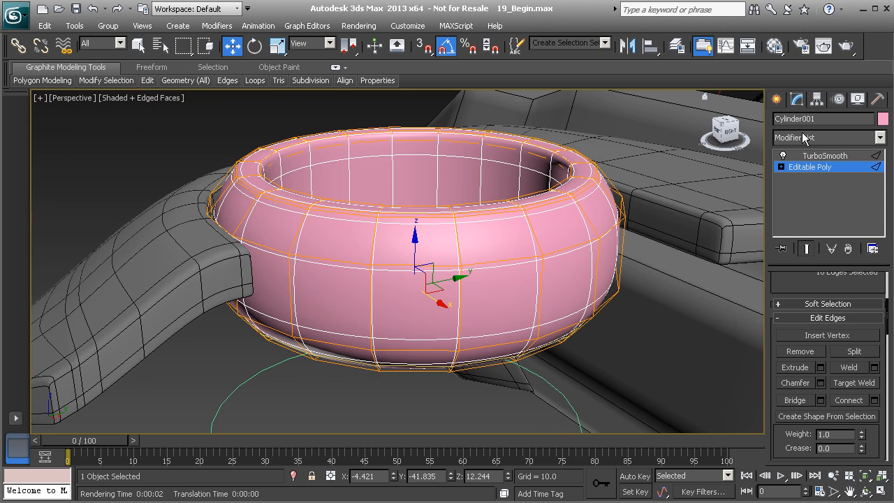
Step: Leave edge editing, deselect the ring and examine its smoothed outer side and underside
left_click(810, 167)
left_click(236, 133)
scroll(265, 167, "down", 5)
middle_click_drag(280, 185, 356, 226, "alt")
scroll(375, 200, "up", 4)
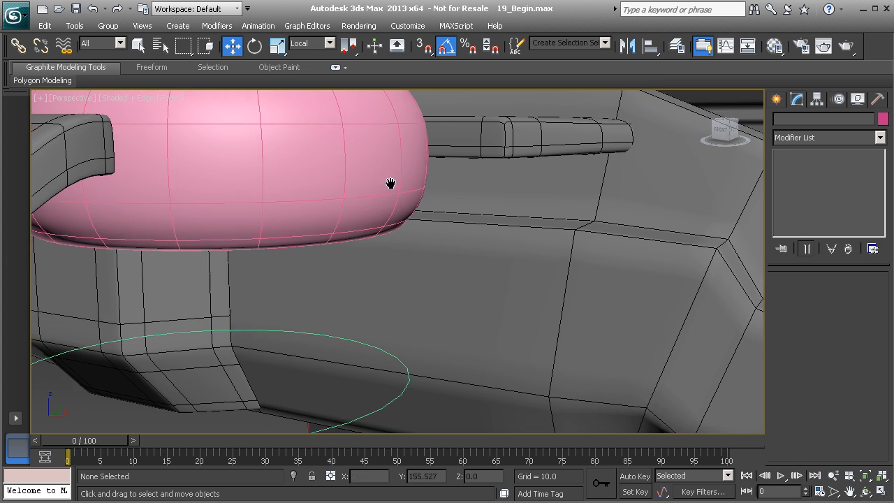
Step: Return to the ring's edge level and add SwiftLoop edge loops near the upper and lower bends of its outer wall
left_click(392, 199)
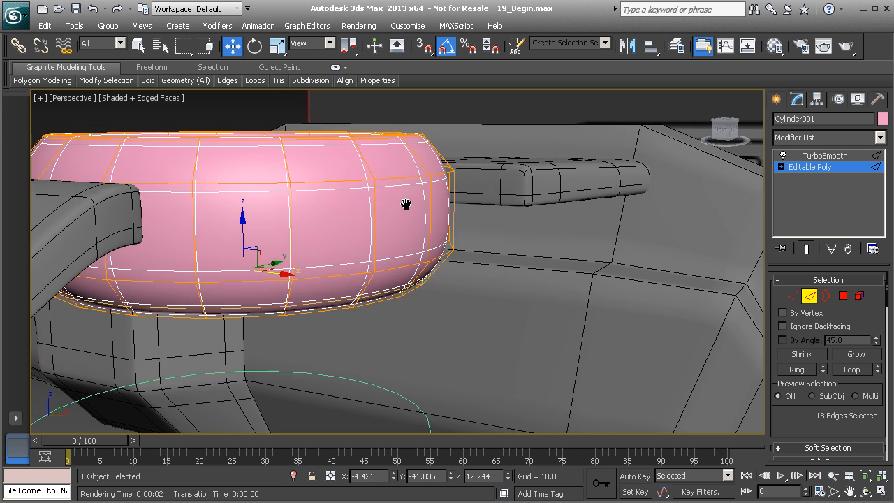
middle_click_drag(405, 202, 432, 218, "alt")
mouse_move(148, 82)
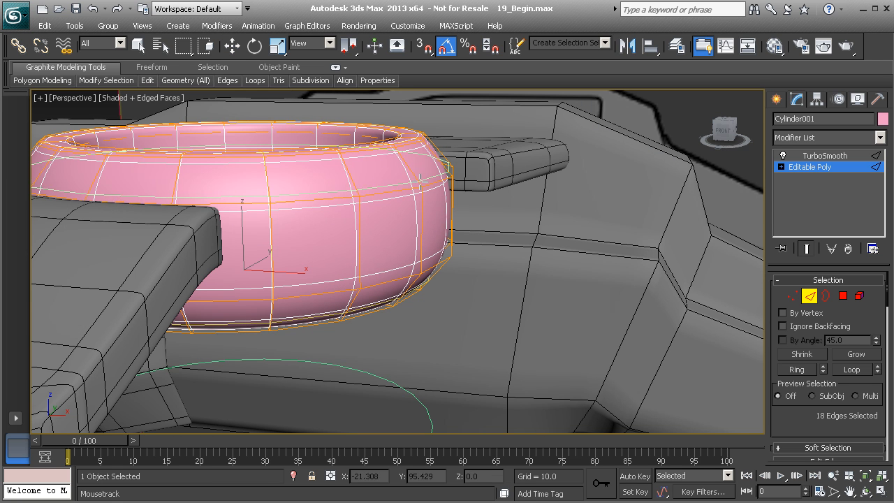
middle_click_drag(423, 277, 416, 244, "alt")
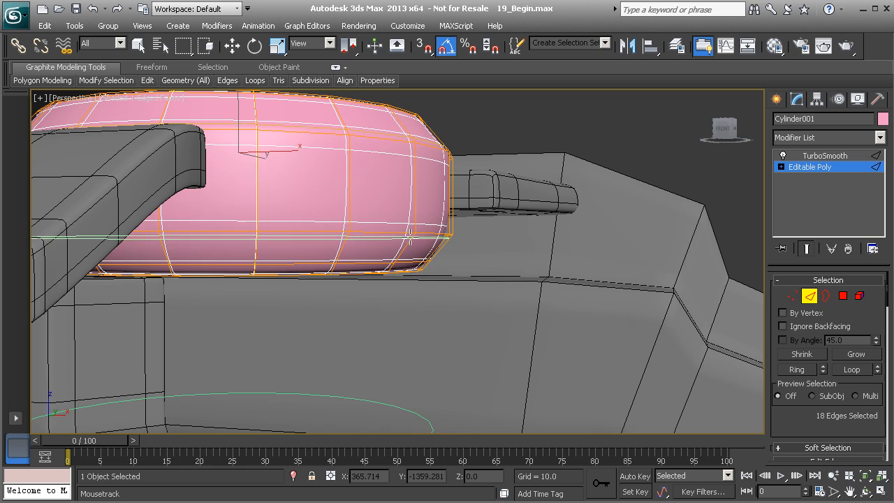
middle_click_drag(423, 211, 687, 261, "alt")
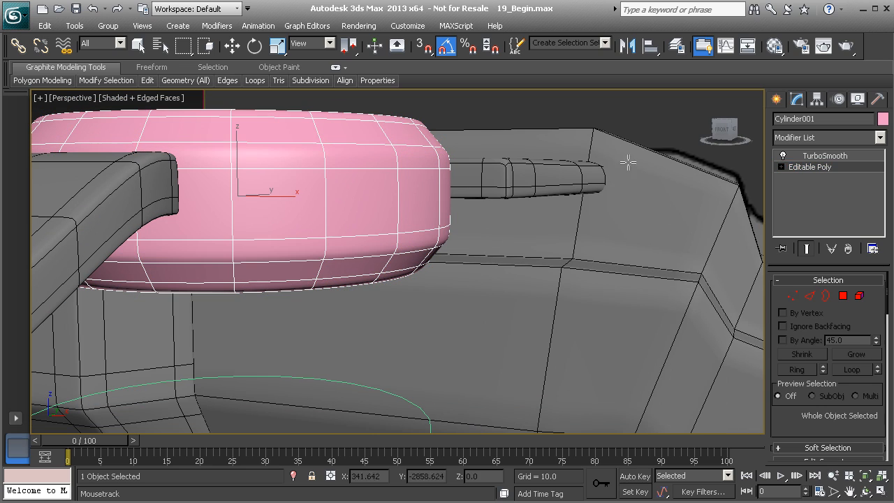
Step: Deselect the ring and examine how the finished shape sits in the wing's opening
left_click(503, 118)
middle_click_drag(487, 117, 401, 242, "alt")
middle_click_drag(418, 314, 428, 270, "alt")
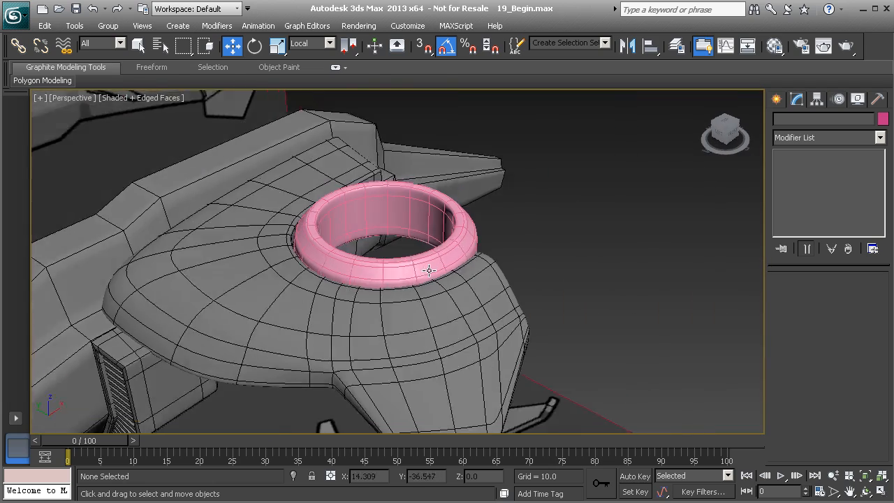